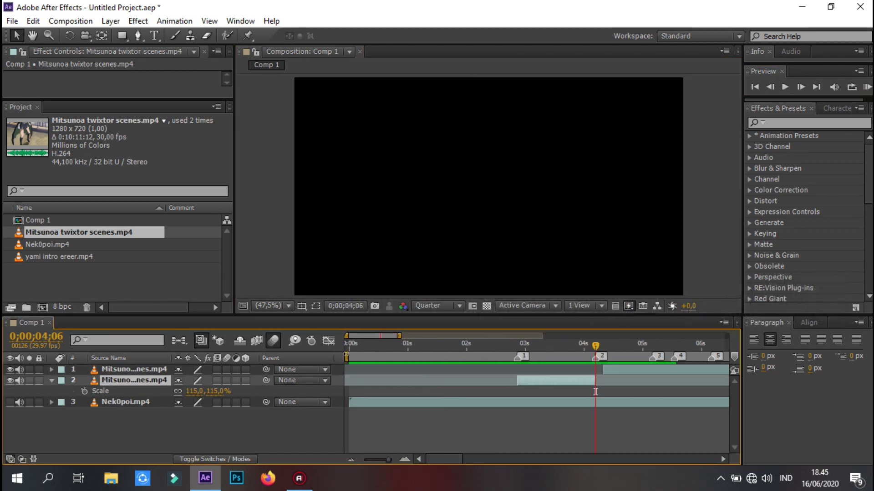
Extend the top clip's start earlier and split it at the current frame, 6;25 and 7;15.
key("space")
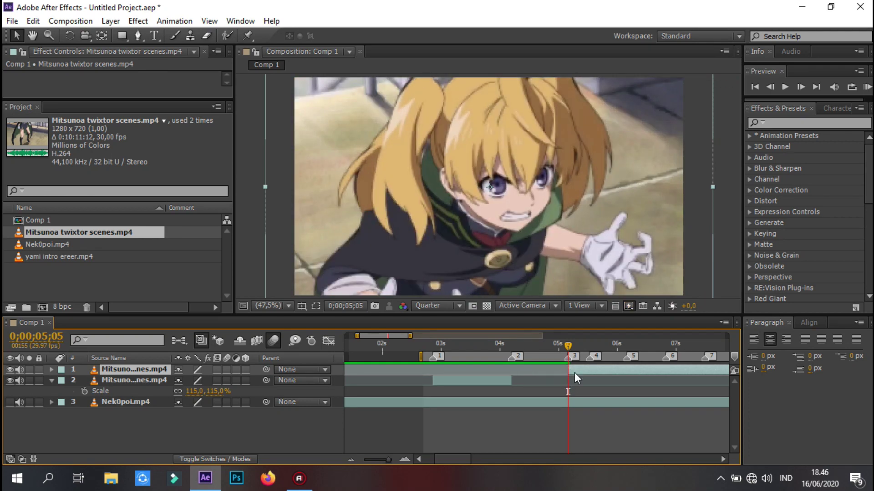
mouse_move(590, 370)
left_mouse_down()
mouse_move(466, 369)
mouse_move(474, 372)
left_mouse_up()
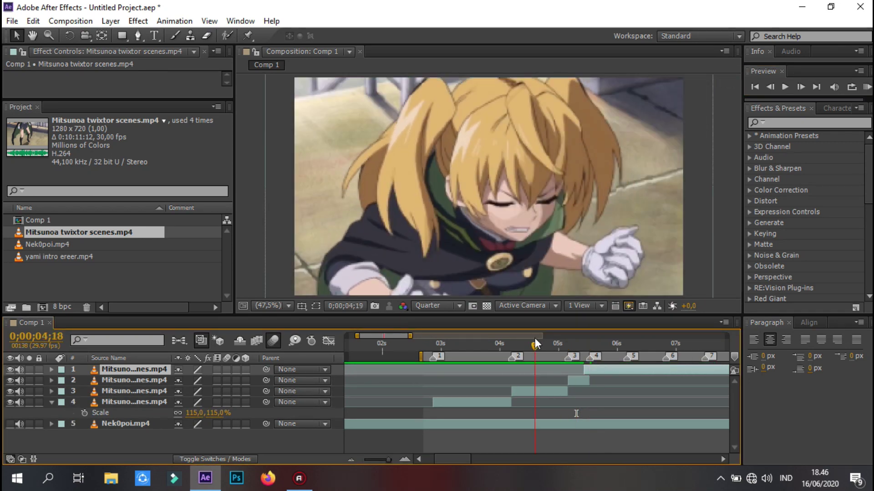
key("ctrl+shift+d")
key("space")
key("space")
key("ctrl+shift+d")
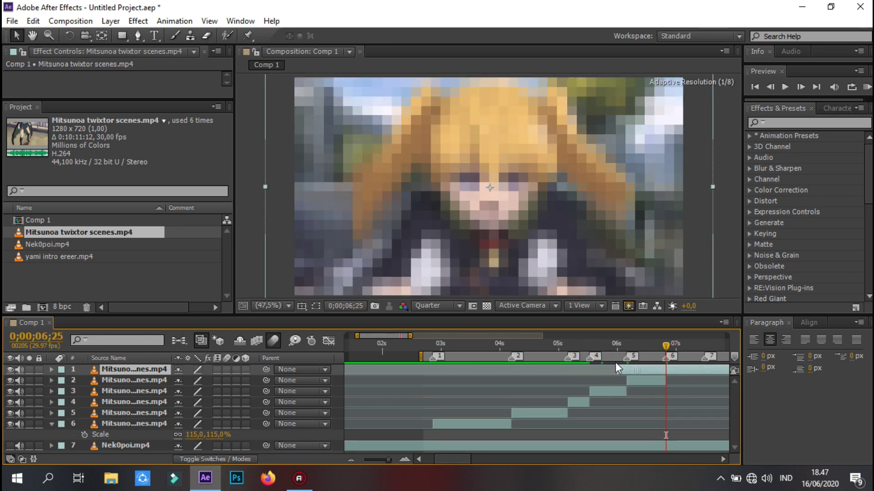
key("space")
key("ctrl+shift+d")
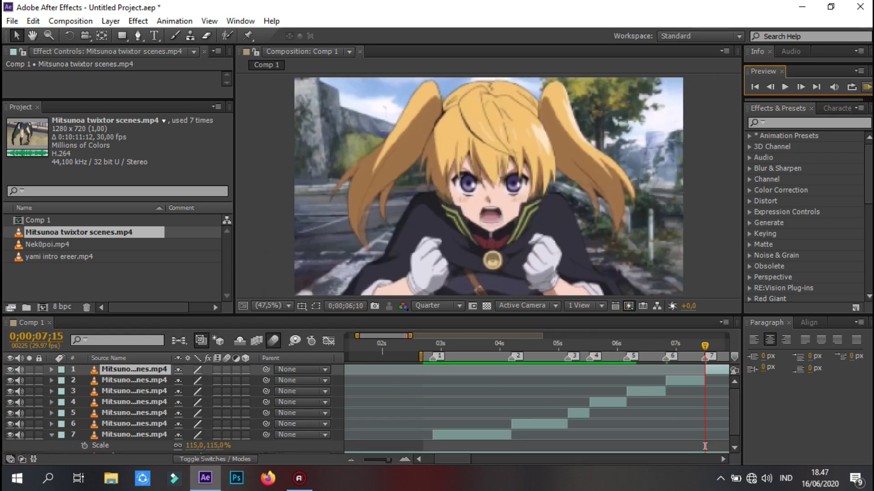
Split the clip at 9;15 and 10;05, stretching the top clip's start earlier.
key("space")
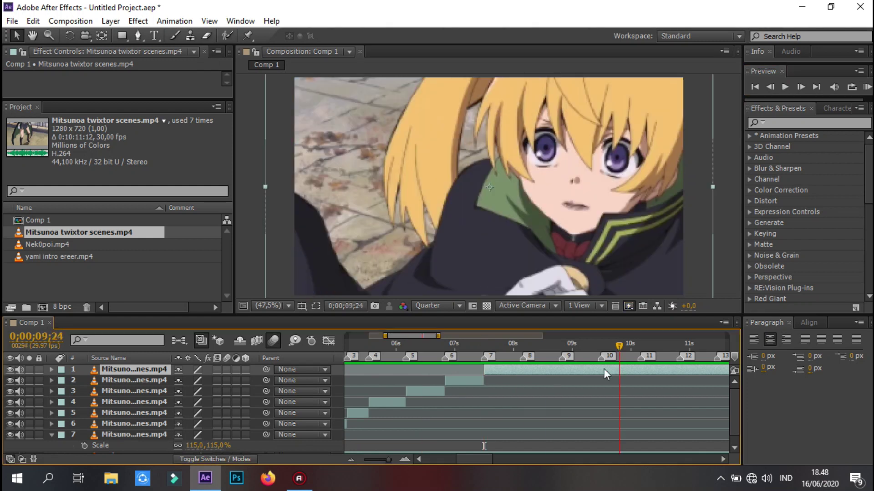
key("space")
key("ctrl+shift+d")
left_click_drag(601, 368, 375, 368)
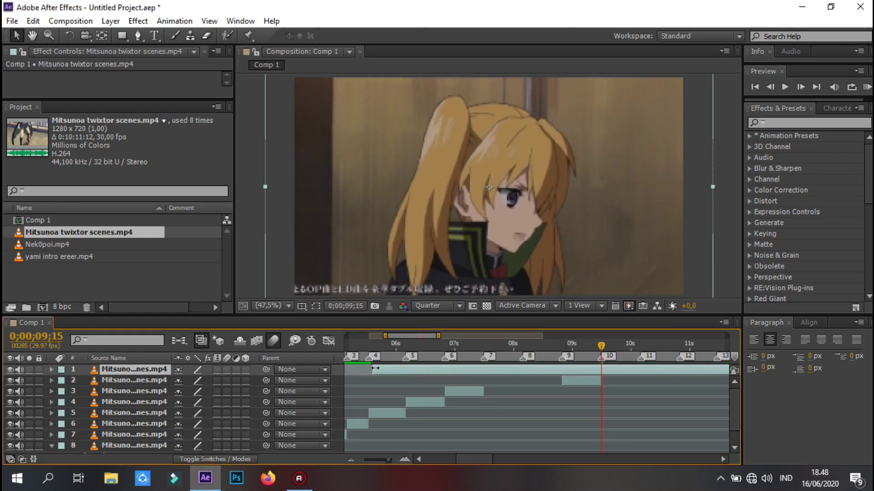
key("space")
key("ctrl+shift+d")
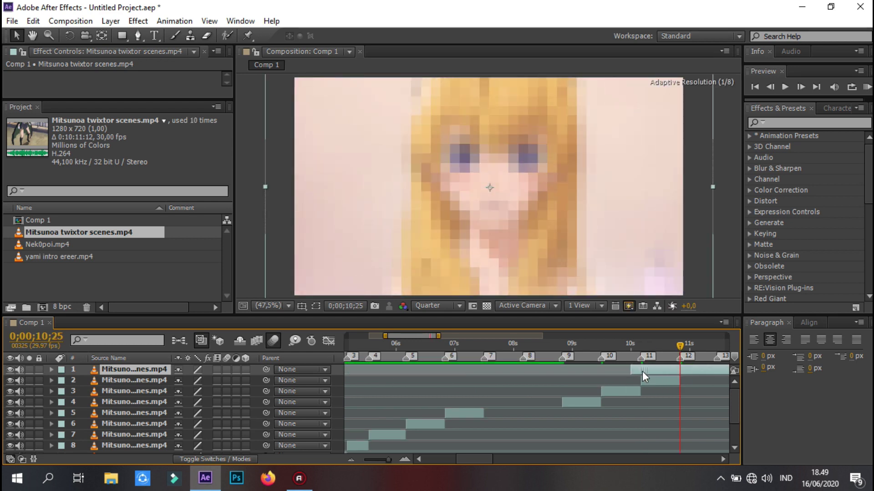
Stretch the top clip layers' in-points back to earlier footage.
left_click_drag(643, 369, 431, 374)
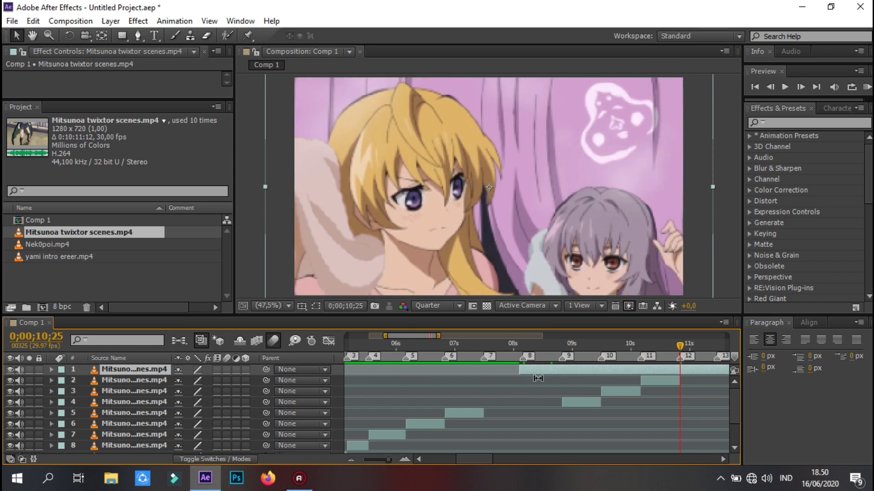
left_click_drag(684, 368, 464, 370)
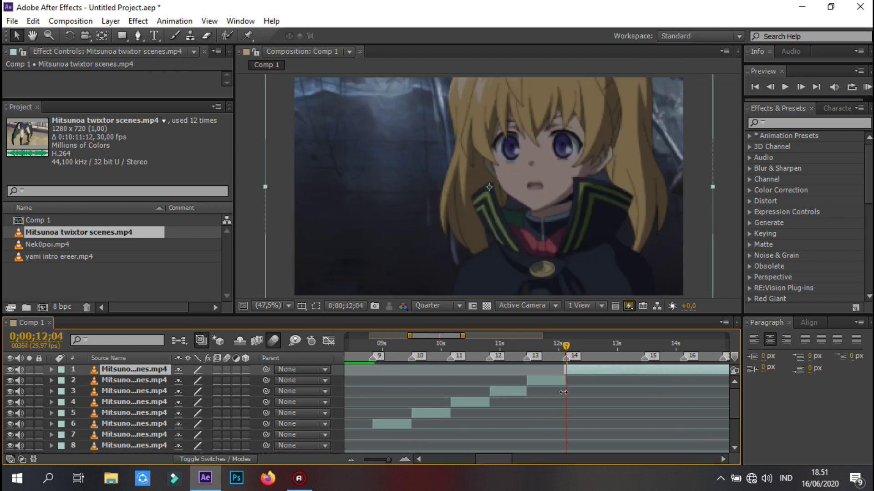
mouse_move(646, 370)
left_mouse_down()
mouse_move(379, 373)
mouse_move(403, 371)
left_mouse_up()
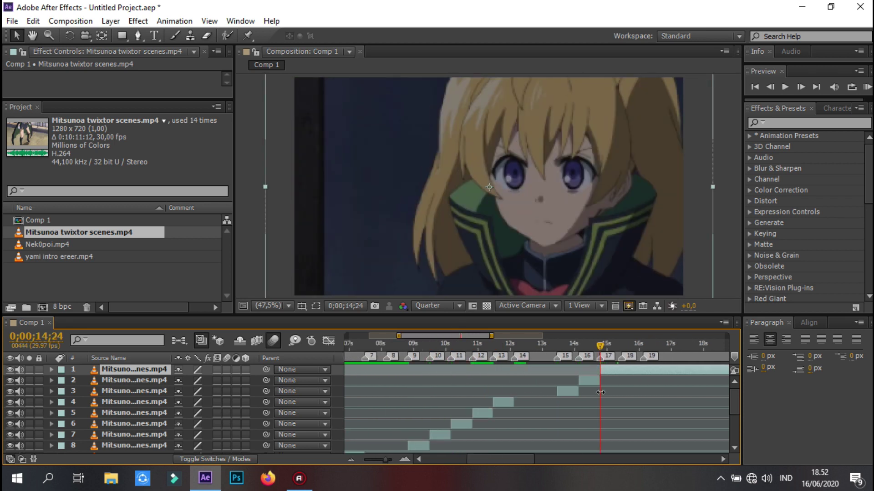
left_click_drag(529, 364, 468, 377)
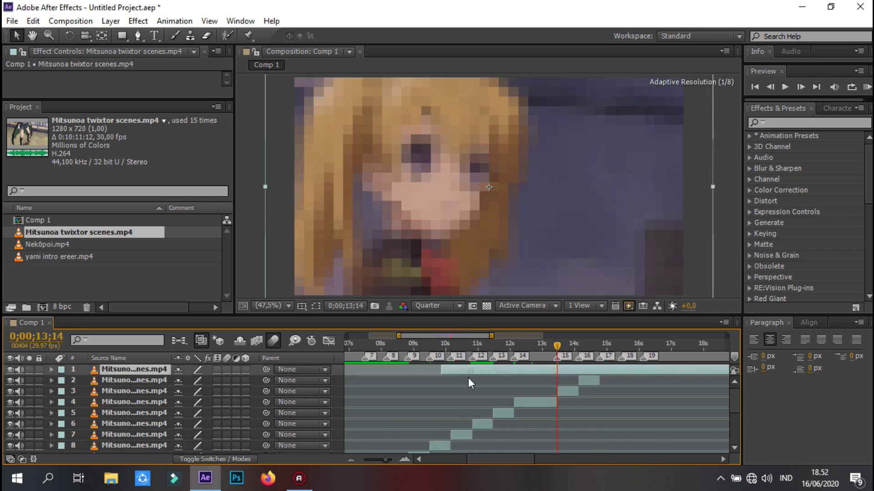
Split the top clip at 15;14, extend its start to about 13.8s, and split again.
left_click_drag(601, 351, 622, 352)
key("ctrl+shift+d")
left_click_drag(438, 335, 357, 336)
left_click_drag(651, 369, 632, 372)
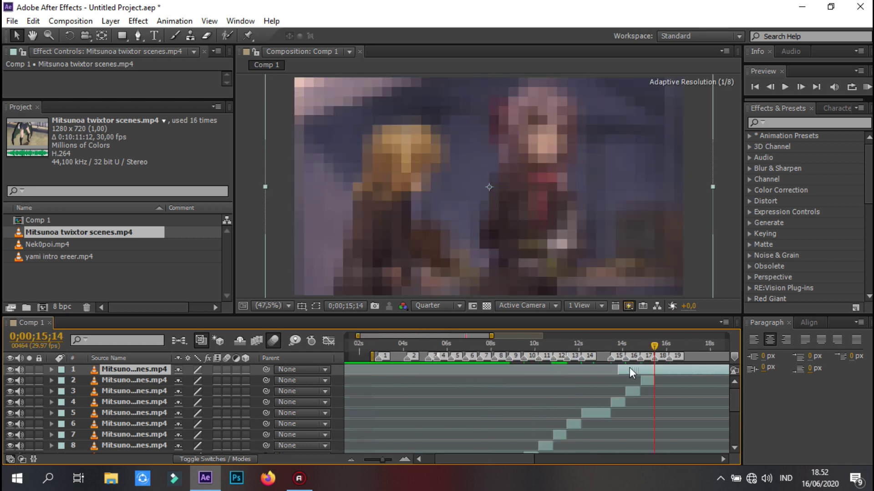
mouse_move(574, 367)
left_mouse_down()
mouse_move(457, 392)
mouse_move(666, 370)
mouse_move(577, 391)
mouse_move(462, 385)
left_mouse_up()
key("ctrl+shift+d")
Try moving the second clip to about 16s, undo the move, and preview the cut sequence.
left_click_drag(468, 380, 438, 349)
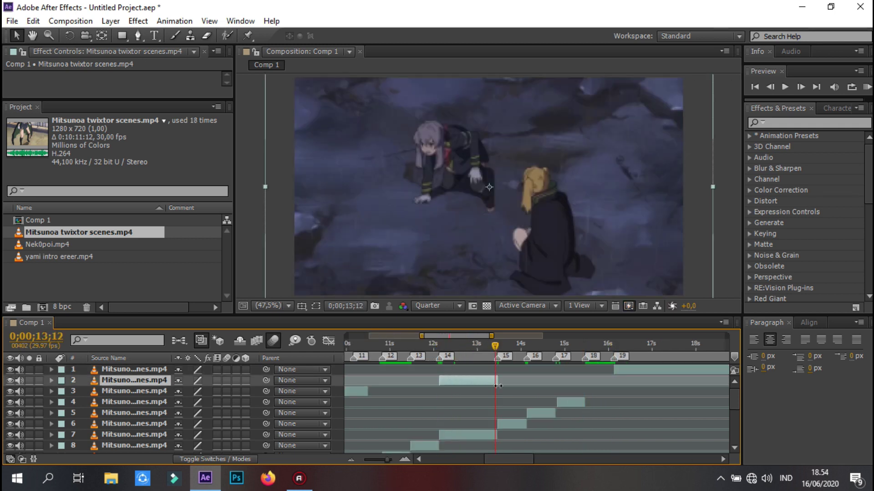
left_click_drag(448, 381, 585, 382)
left_click_drag(586, 346, 613, 346)
key("ctrl+z")
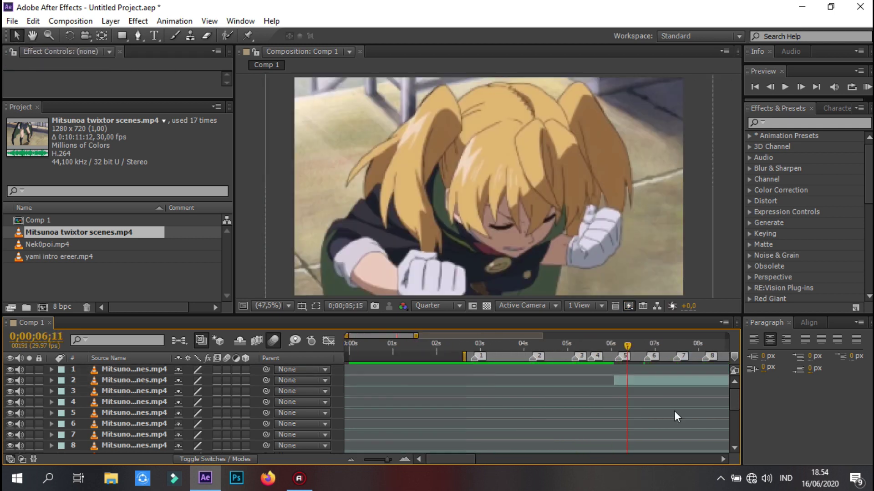
key("ctrl+z")
key("ctrl+z")
key("ctrl+shift+z")
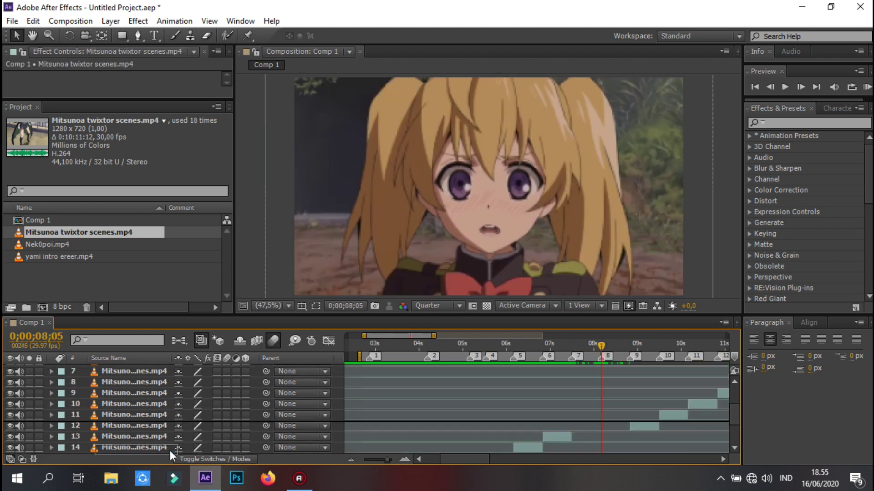
key("ctrl+z")
key("ctrl+z")
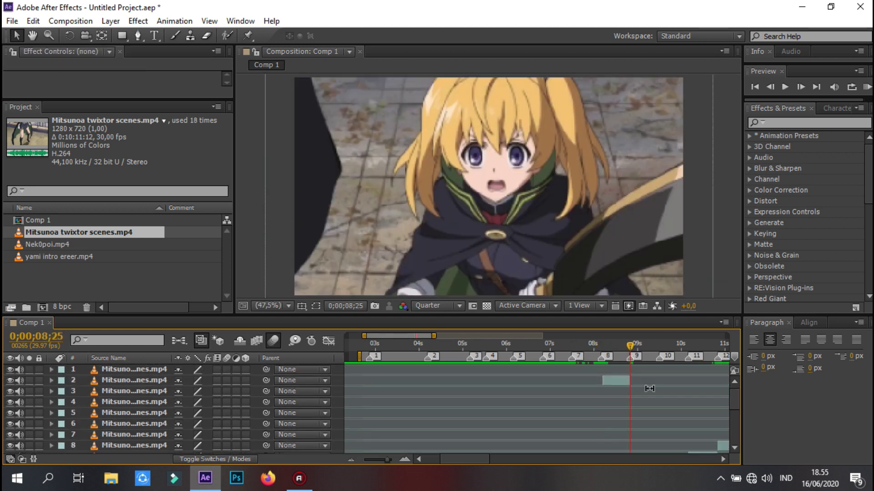
key("space")
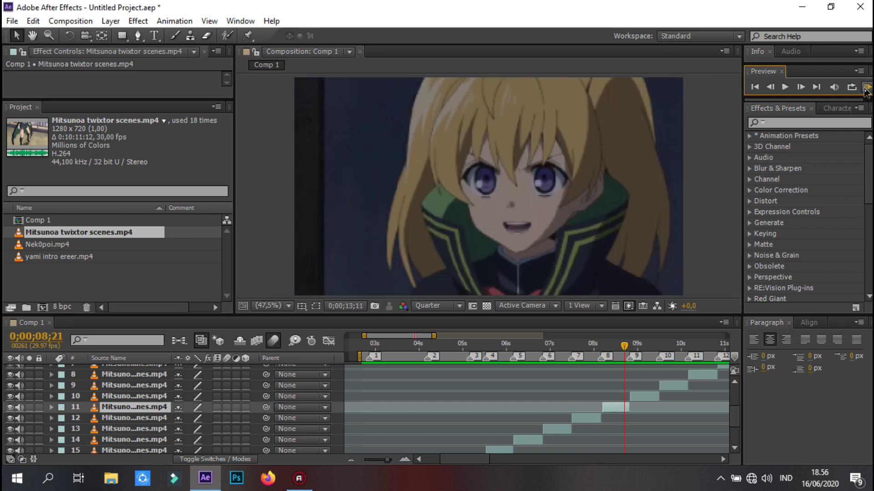
key("space")
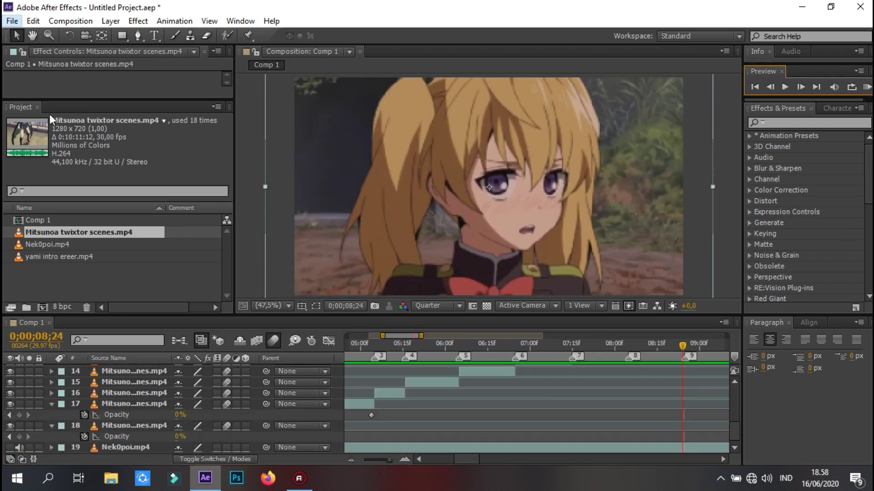
Use File > Save As to save the project under the name WE.
left_click(11, 21)
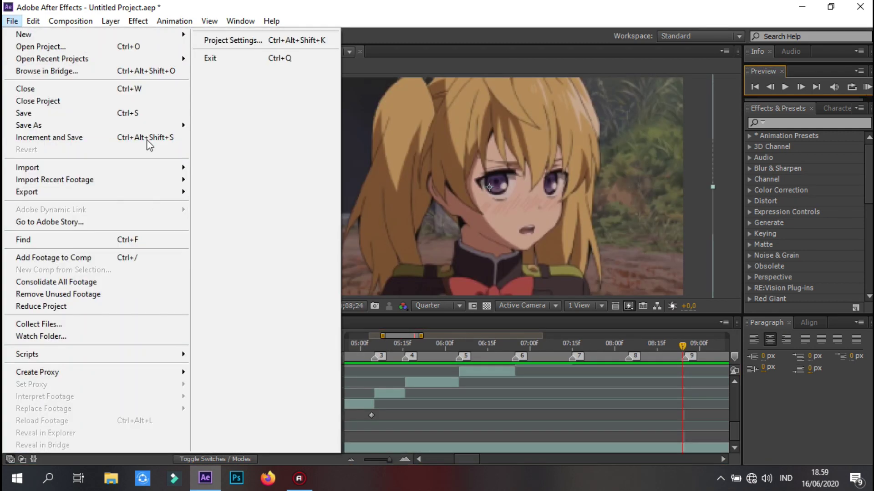
left_click(213, 123)
type("WE")
key("Return")
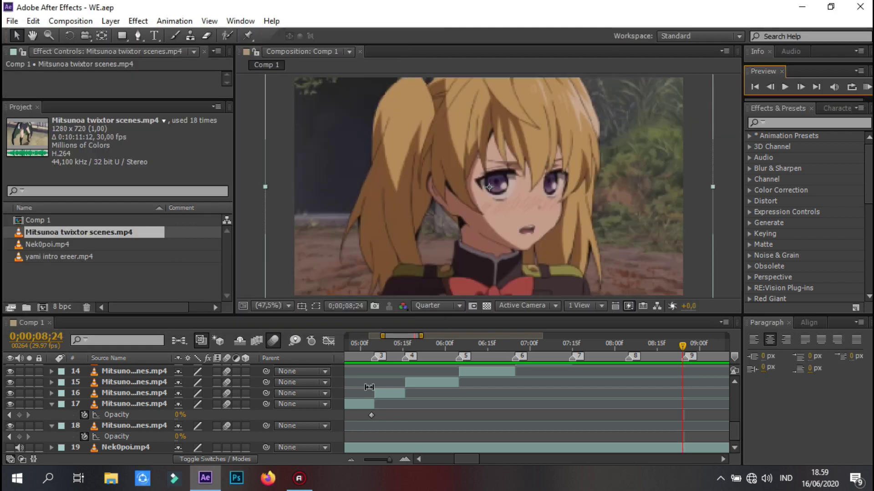
left_click(373, 382)
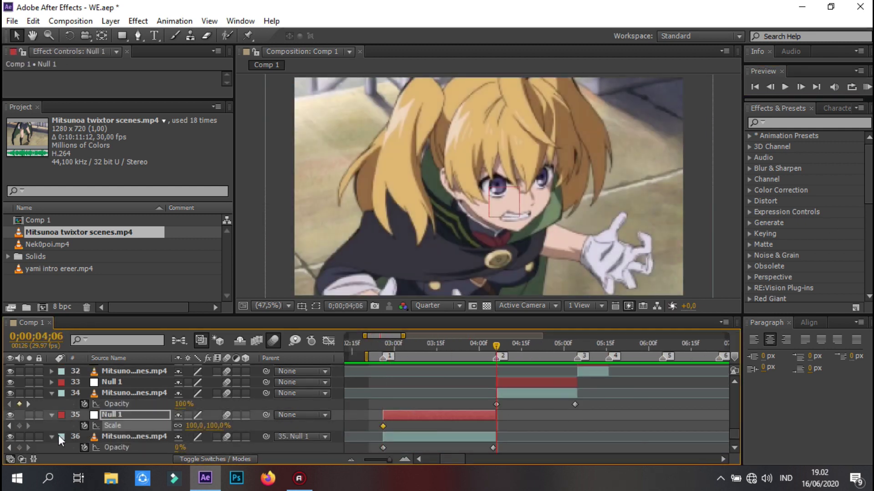
Drag the Null 1 Scale handle so the 650% zoom drops sharply to 100%, then preview.
left_click_drag(421, 370, 402, 424)
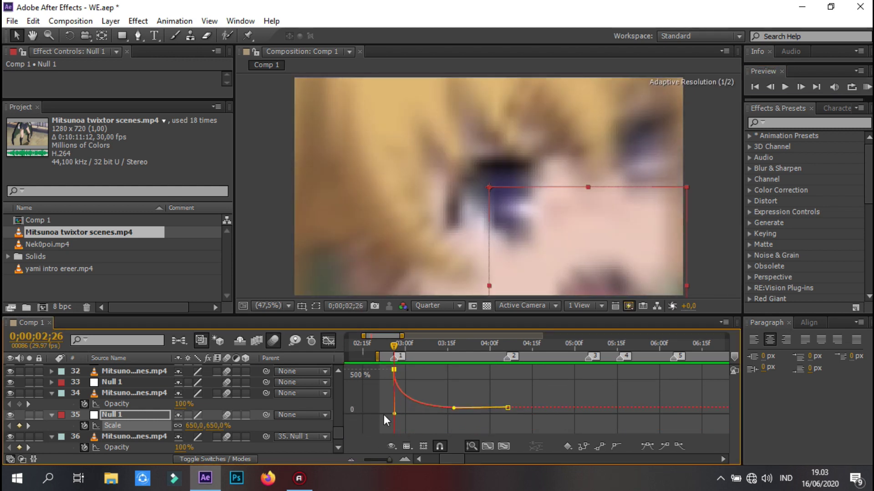
left_click(866, 87)
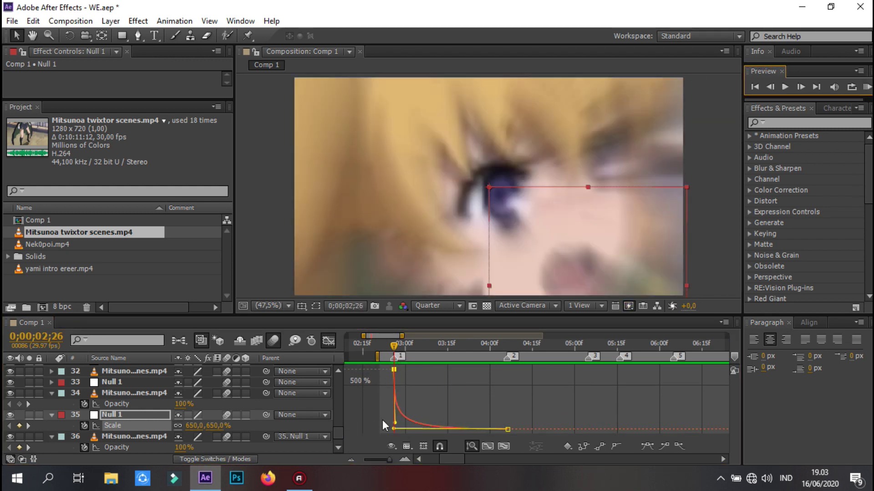
left_click(329, 342)
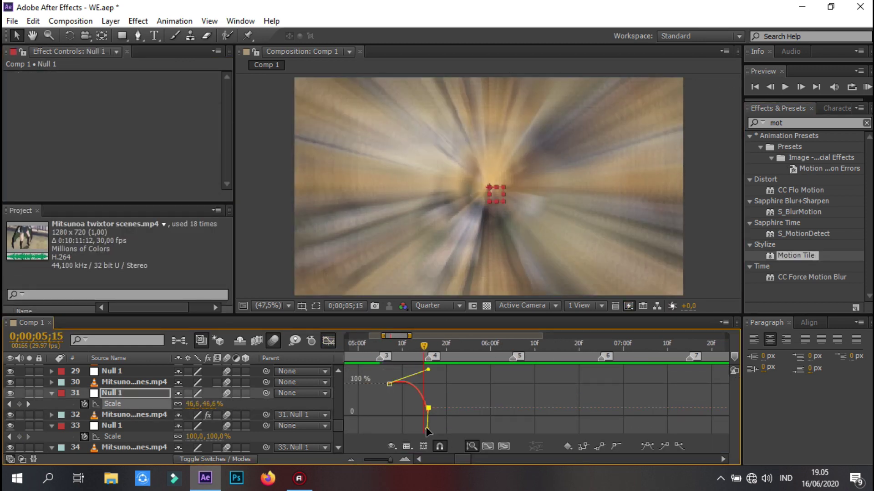
Bend the null's Scale curve into an overshooting arc and preview the zoom.
left_click_drag(428, 368, 425, 365)
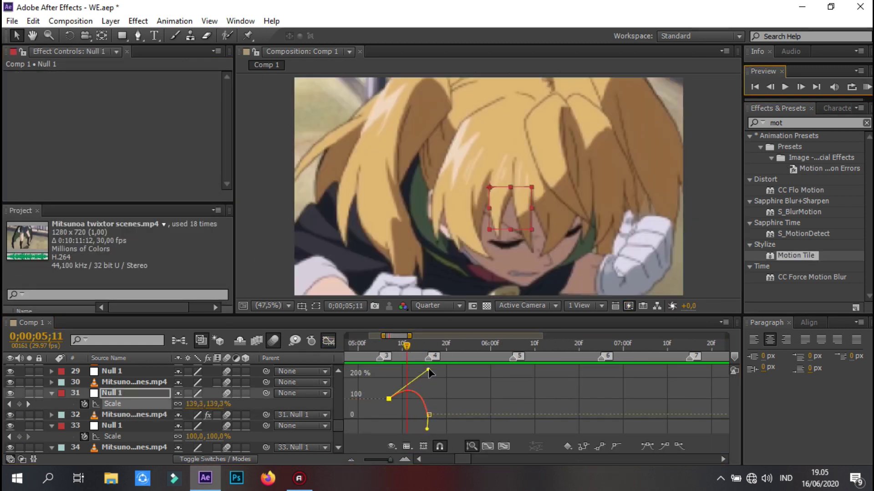
left_click(867, 87)
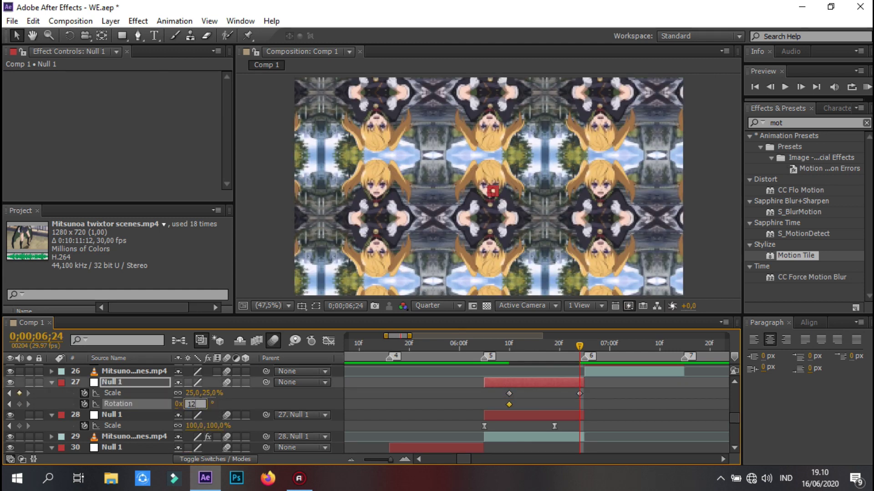
Set the -120° rotation keyframe and sharpen the ease on its rotation curve.
right_click(510, 404)
mouse_move(654, 397)
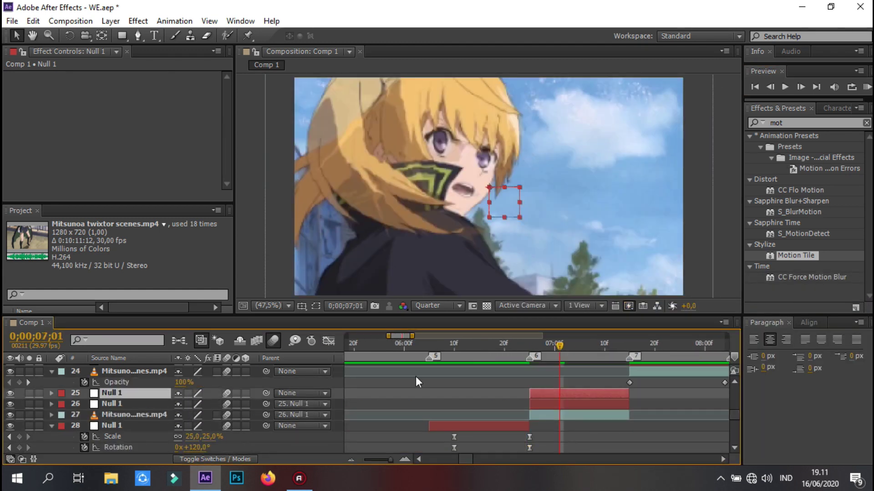
type("120")
key("Return")
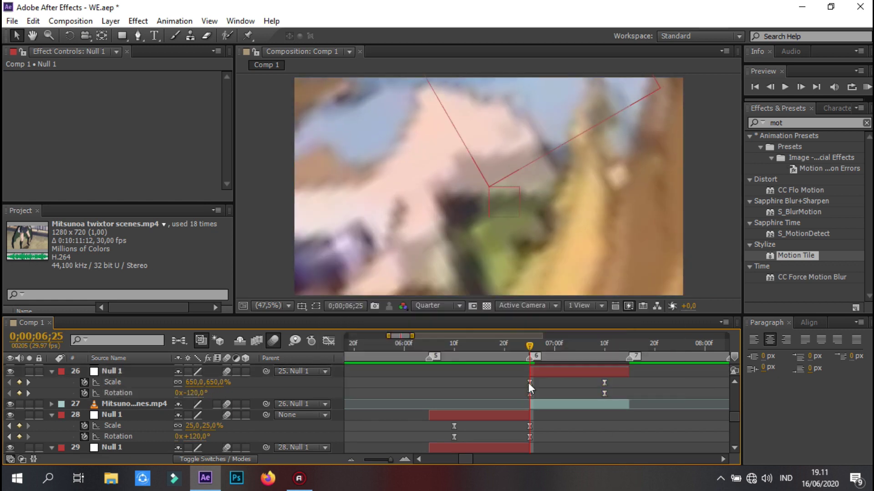
key("shift+F3")
mouse_move(518, 428)
left_mouse_down()
mouse_move(517, 420)
mouse_move(528, 426)
left_mouse_up()
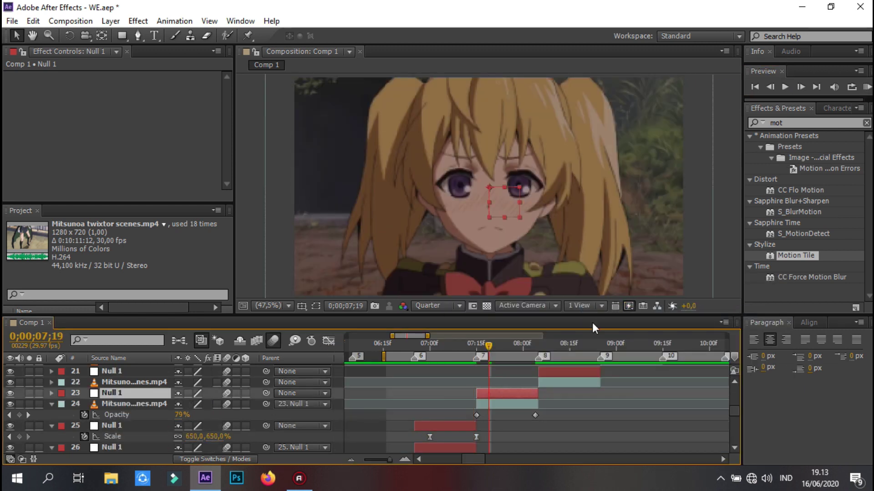
Apply Easy Ease to the null's scale keyframe.
right_click(476, 404)
mouse_move(546, 397)
left_click(667, 314)
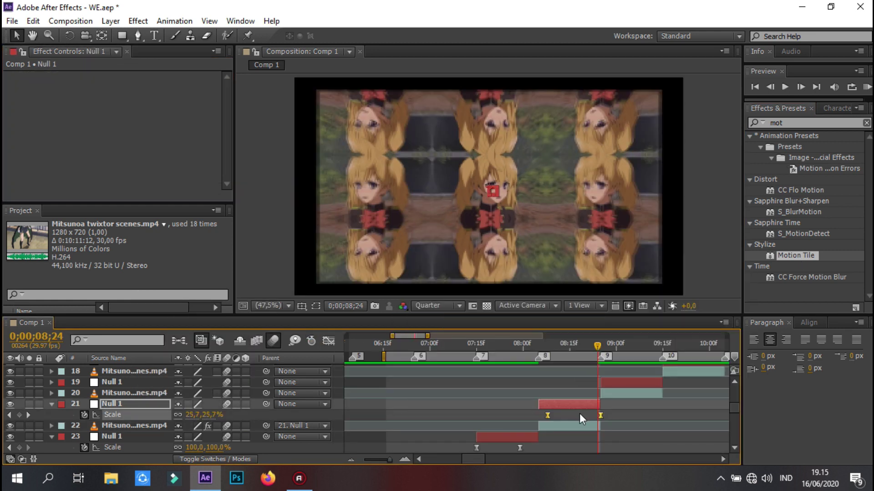
Steepen the scale curve's easing on Null layer 21 in the value graph.
key("shift+F3")
left_click_drag(570, 370, 600, 369)
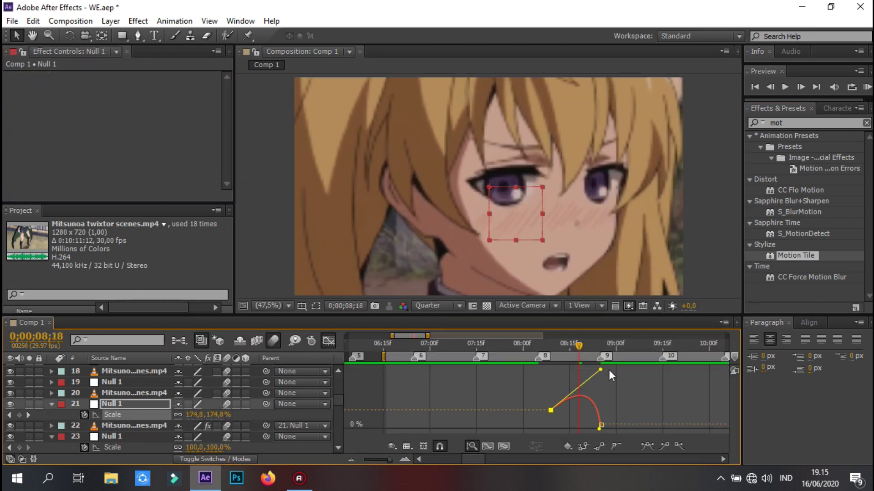
left_click(867, 86)
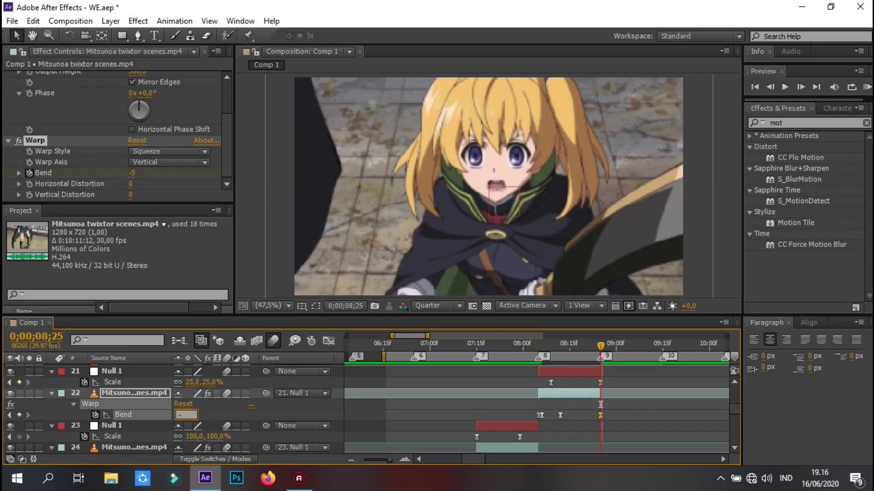
Keyframe the Warp Bend at -10 and then -15 on the parented clip.
type("10")
key("Return")
left_click(867, 87)
type("-15")
left_click(867, 87)
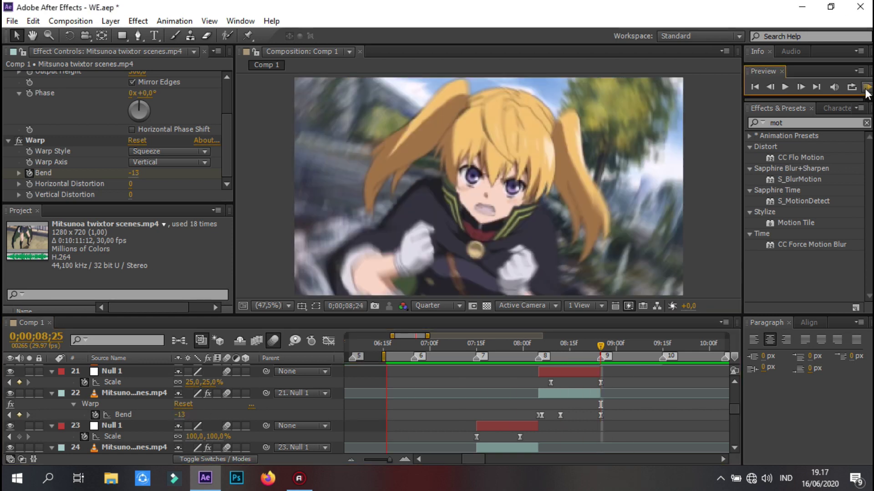
Create a new null and inspect Null 20's scale keyframes in the value graph.
key("ctrl+alt+shift+y")
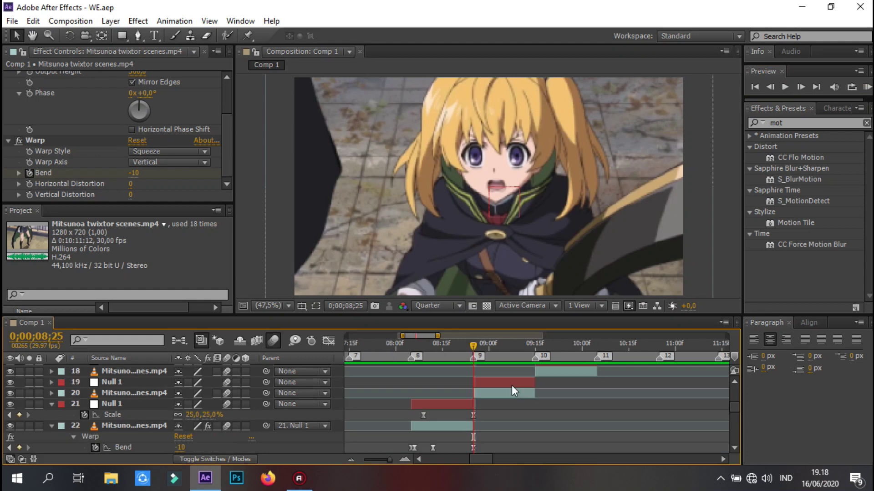
left_click(483, 393)
key("s")
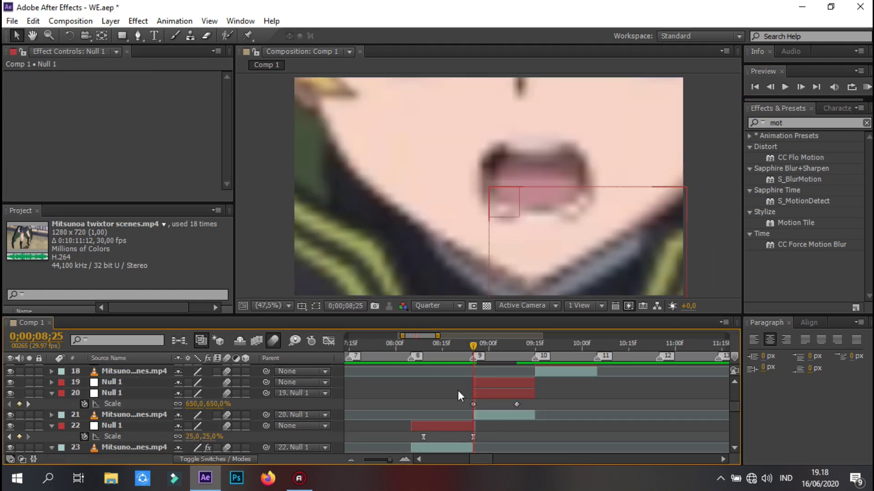
key("shift+F3")
left_click(328, 341)
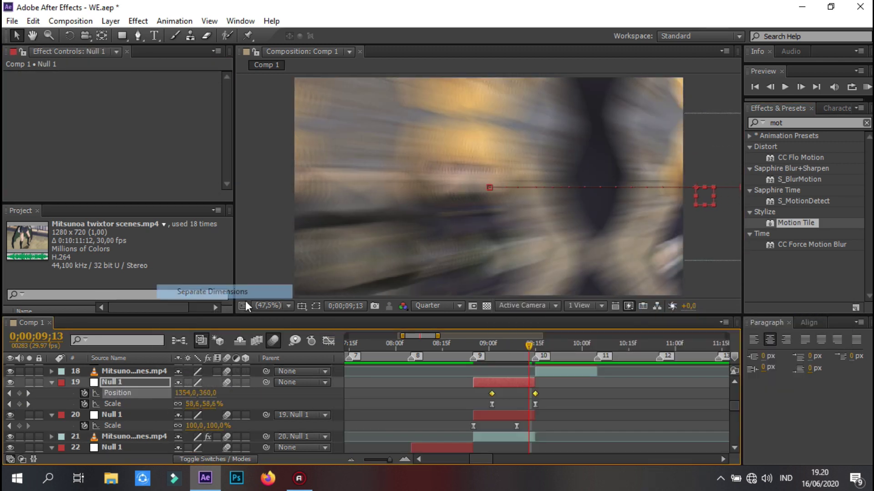
Separate the null's position into X and Y and sharpen the scale curve's ease.
left_click(328, 340)
left_click_drag(535, 401, 529, 430)
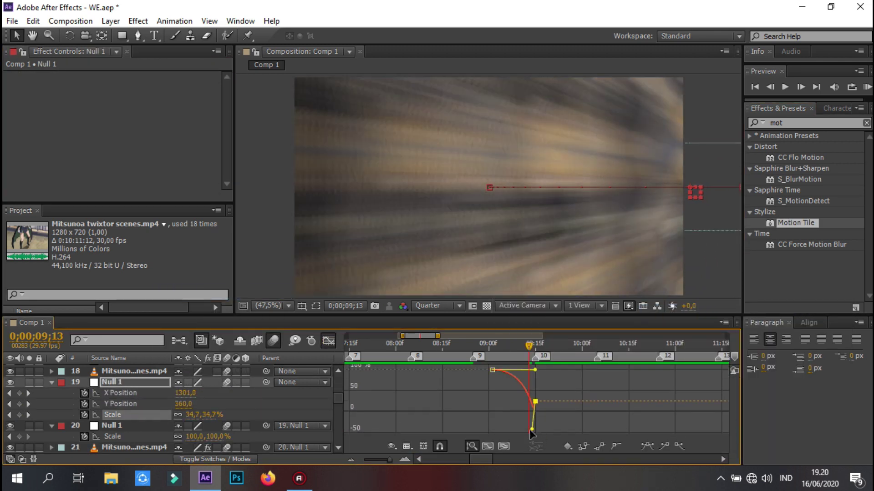
key("shift+F3")
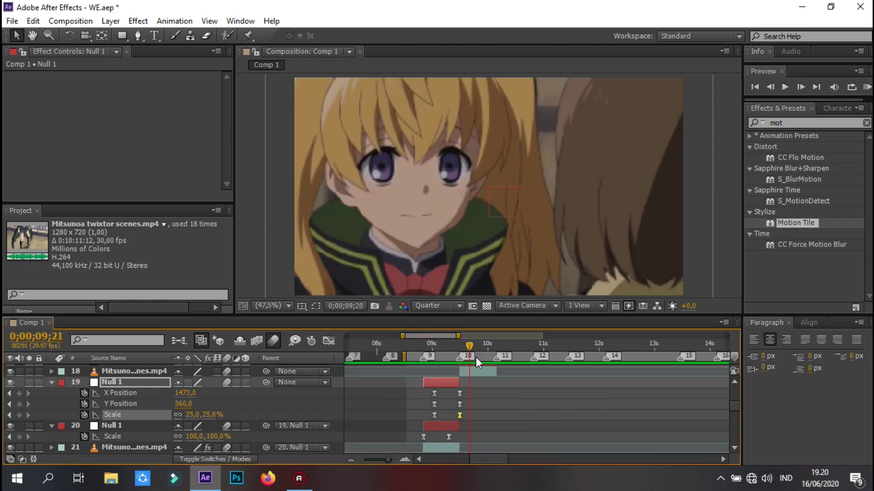
left_click(424, 342)
Key Null 18 at 650% scale pushed far left to X -5445, then Motion Tile its clip.
left_click(445, 401)
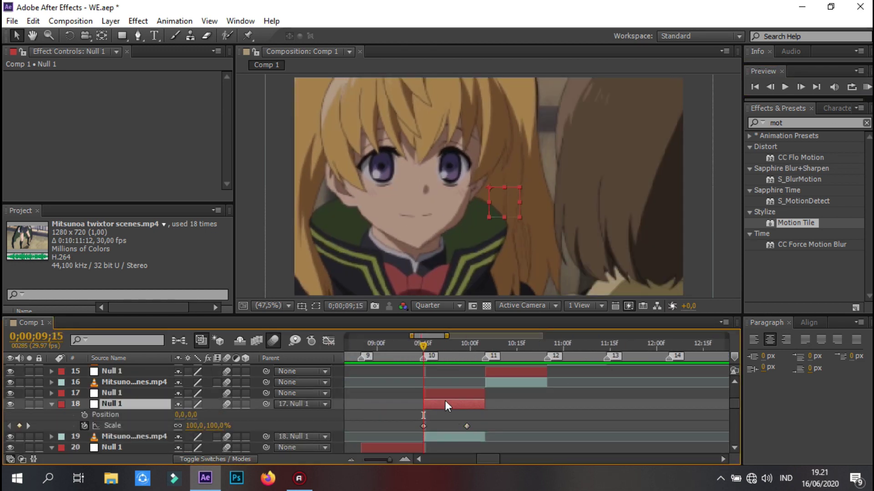
type("0")
key("Return")
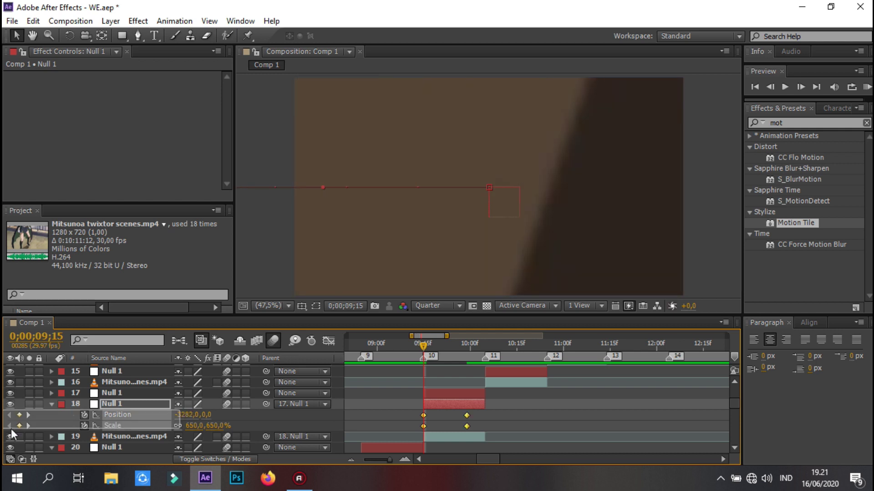
left_click_drag(191, 415, 185, 416)
right_click(423, 427)
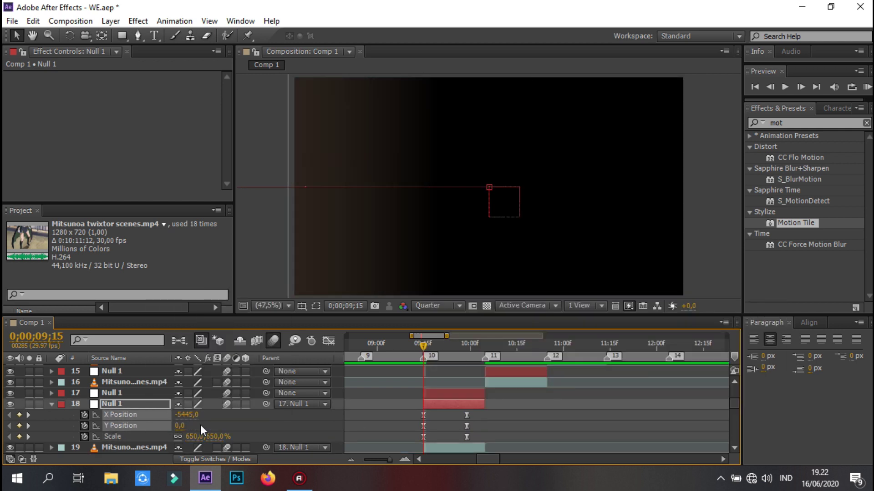
key("shift+F3")
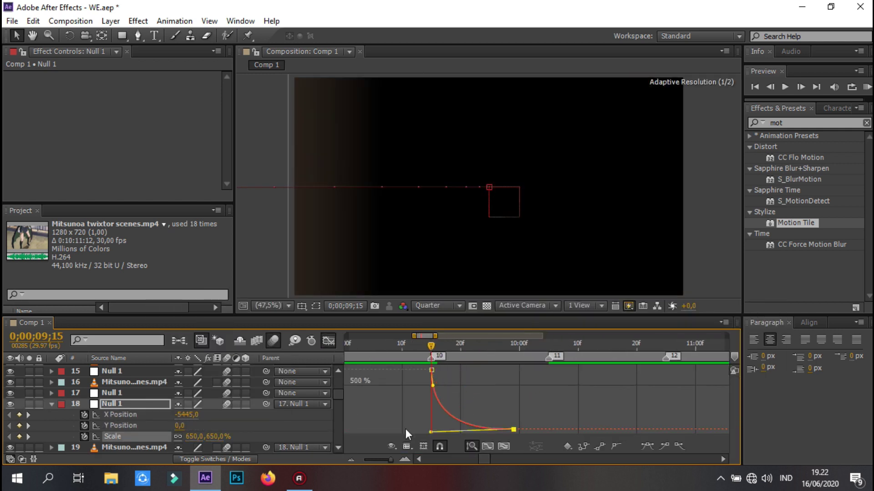
key("shift+F3")
left_click(866, 87)
left_click_drag(795, 222, 502, 436)
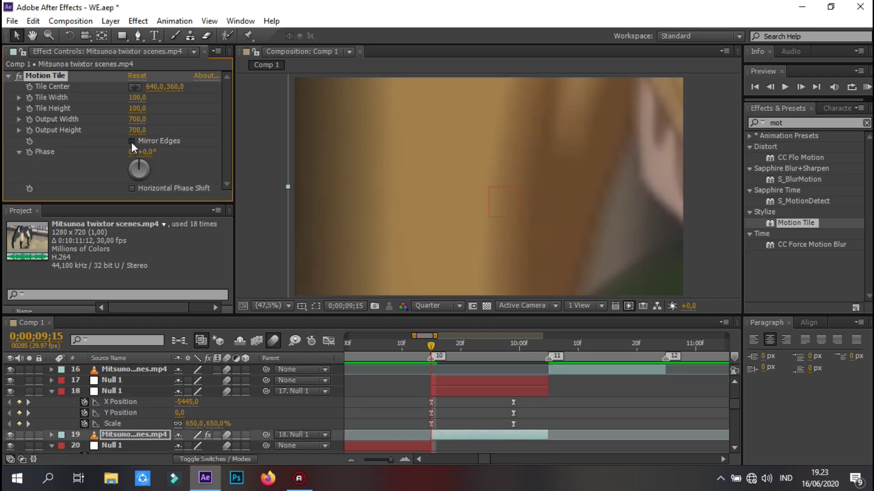
Keyframe Null 17 sliding left to X -62,4 with a sharpened Easy Ease, and preview.
key("shift+p")
left_click_drag(205, 392, 192, 394)
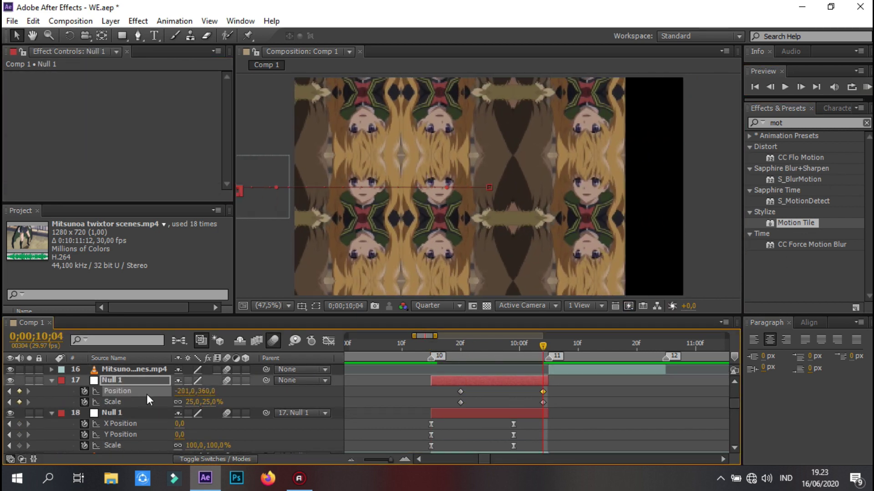
right_click(460, 414)
left_click(630, 317)
key("shift+F3")
mouse_move(498, 368)
left_mouse_down()
mouse_move(561, 428)
mouse_move(586, 370)
left_mouse_up()
left_click_drag(552, 427, 564, 416)
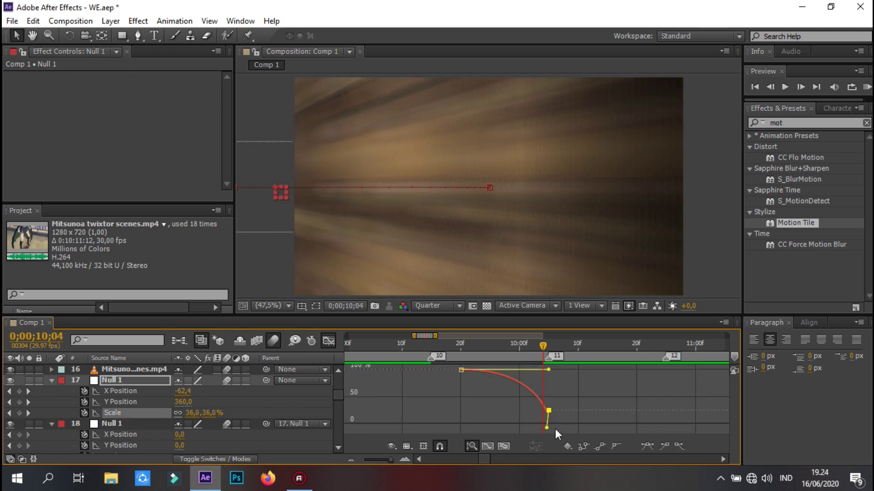
key("shift+F3")
key("space")
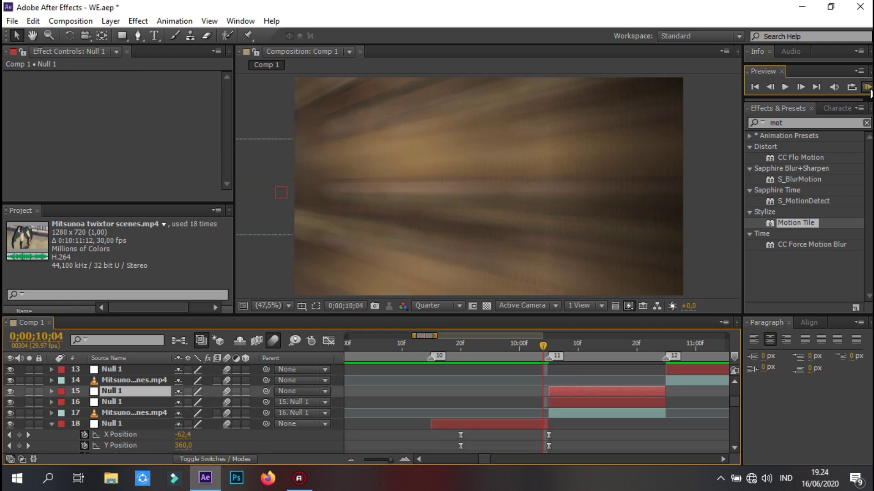
key("Page_Down")
Separate Null layer 16's position into X and Y dimensions.
left_click(109, 402)
key("u")
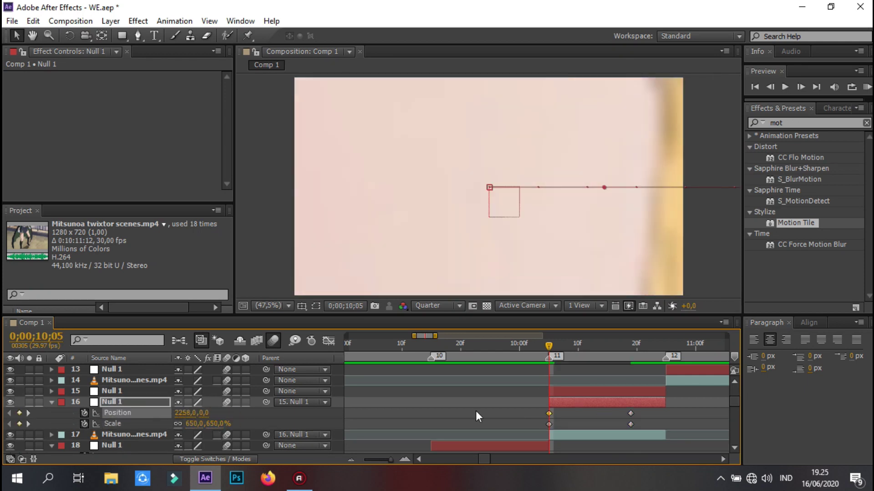
right_click(147, 412)
left_click(250, 332)
key("shift+F3")
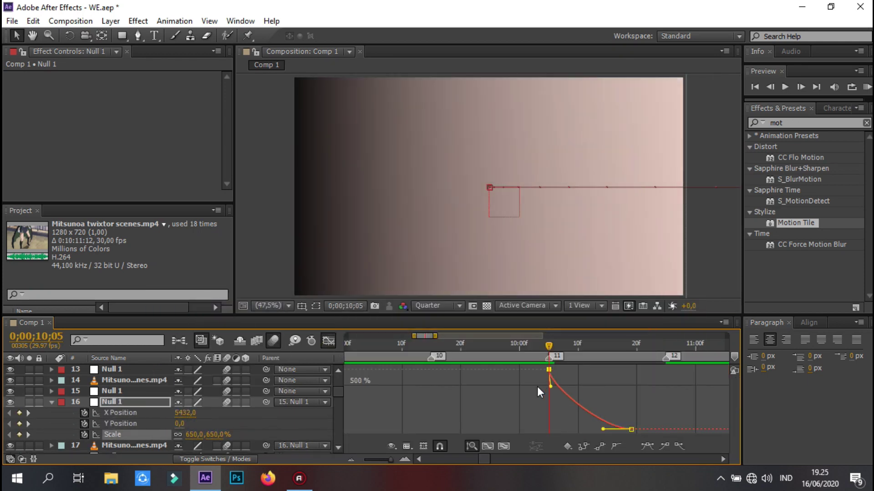
key("shift+F3")
Apply Motion Tile with Mirror Edges to clip layer 17.
left_click(134, 416)
left_click_drag(796, 223, 121, 126)
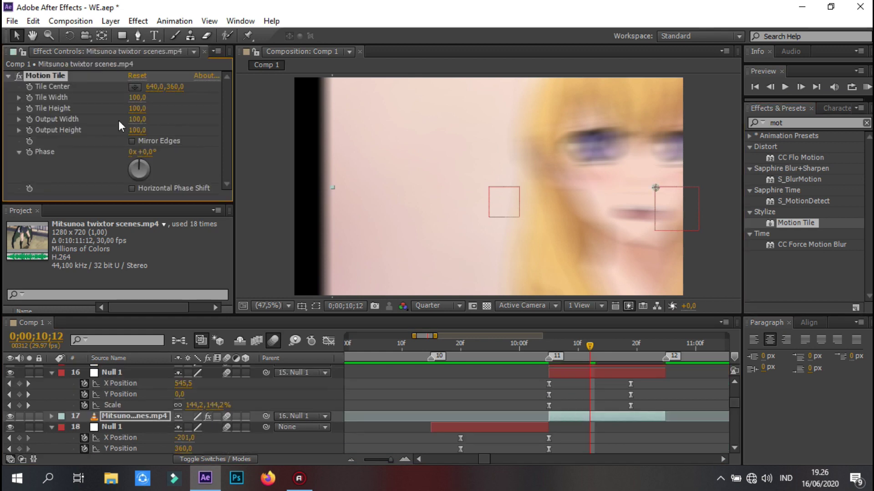
left_click(132, 140)
key("Page_Down")
key("Page_Down")
key("Page_Down")
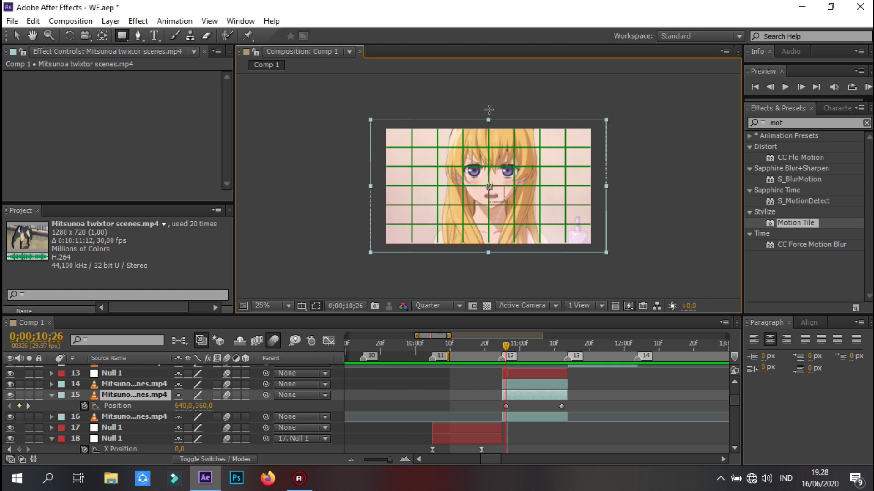
Draw a rectangular mask on clip layer 14 and slide the clip sideways to key its position.
left_click_drag(489, 109, 334, 261)
left_click(427, 386)
left_click_drag(193, 395, 319, 396)
key("period")
left_click_drag(196, 438, 436, 436)
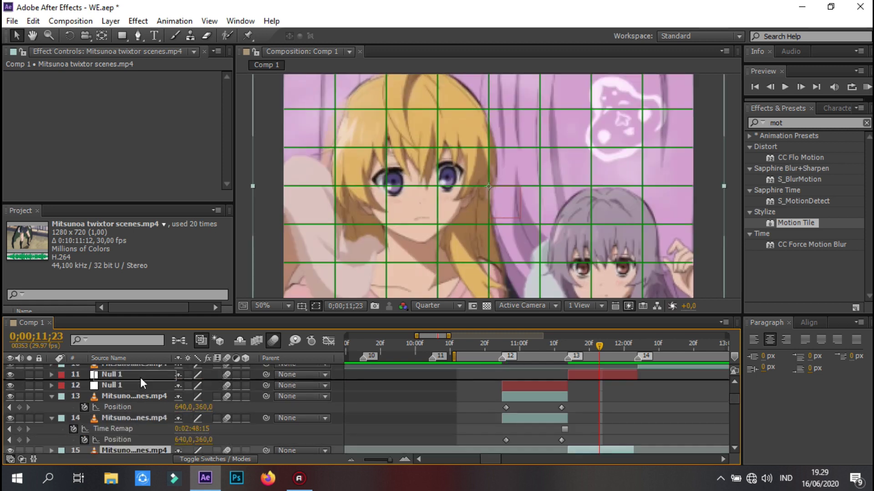
Apply Easy Ease to layer 14's Position keyframes.
left_click(561, 386)
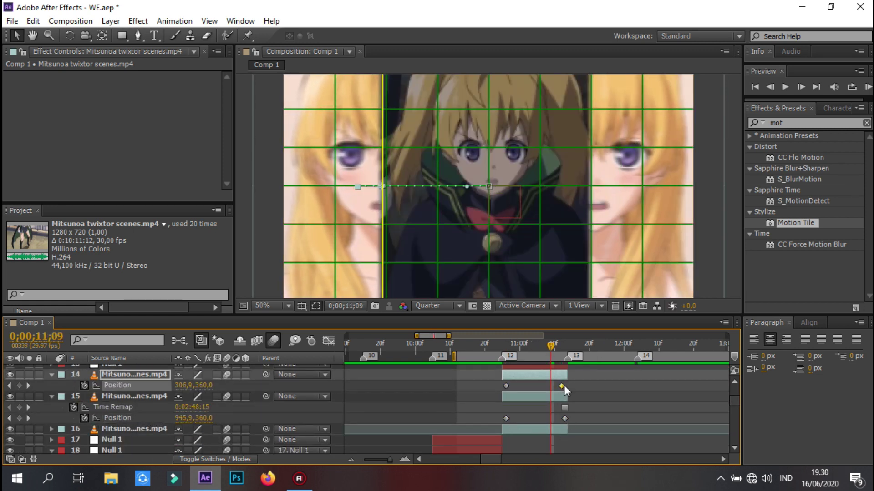
right_click(561, 385)
left_click(770, 328)
key("shift+F3")
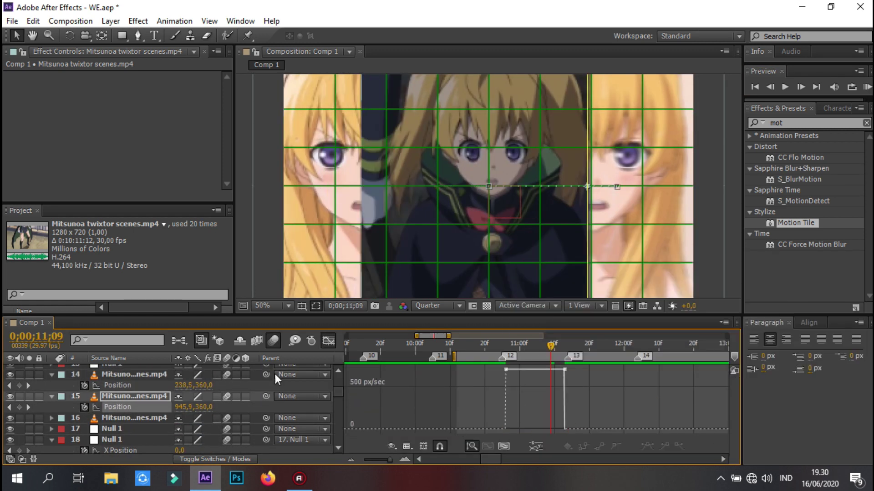
key("shift+F3")
Add a black solid and apply the Saber effect to it.
right_click(269, 238)
left_click(477, 261)
key("Return")
key("Return")
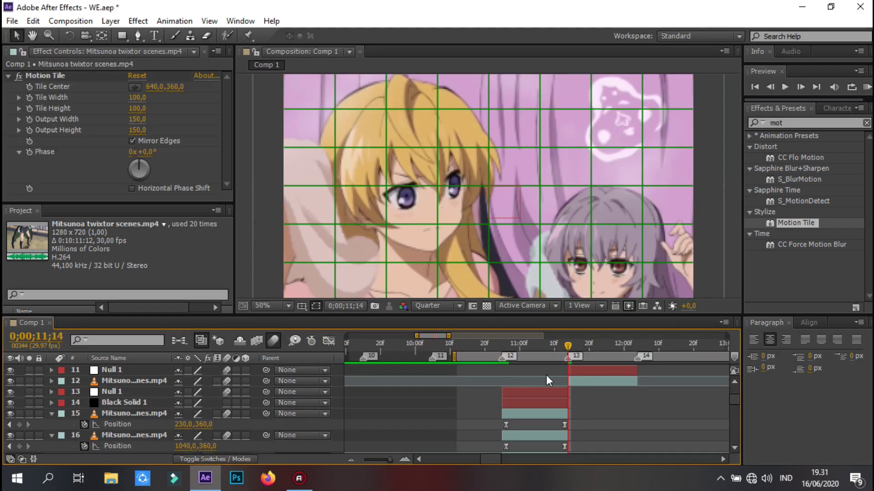
type("sabe")
double_click(787, 147)
Duplicate Black Solid 1 and parent layer 15 to clip layer 16.
right_click(519, 213)
mouse_move(563, 221)
key("Escape")
key("ctrl+d")
scroll(182, 400, "down", 3)
mouse_move(266, 381)
left_mouse_down()
mouse_move(152, 419)
mouse_move(136, 392)
left_mouse_up()
left_click_drag(534, 346, 502, 346)
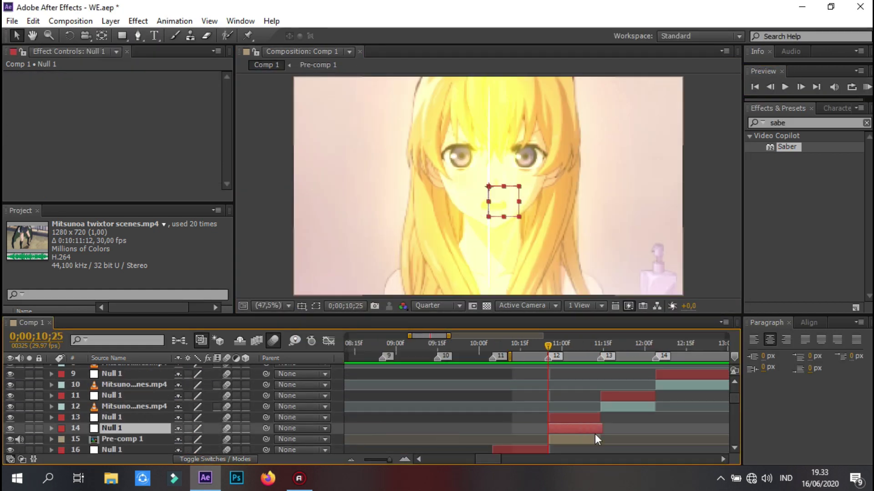
Apply Motion Tile and the WARP preset to Pre-comp 1, then save and preview.
left_click(867, 87)
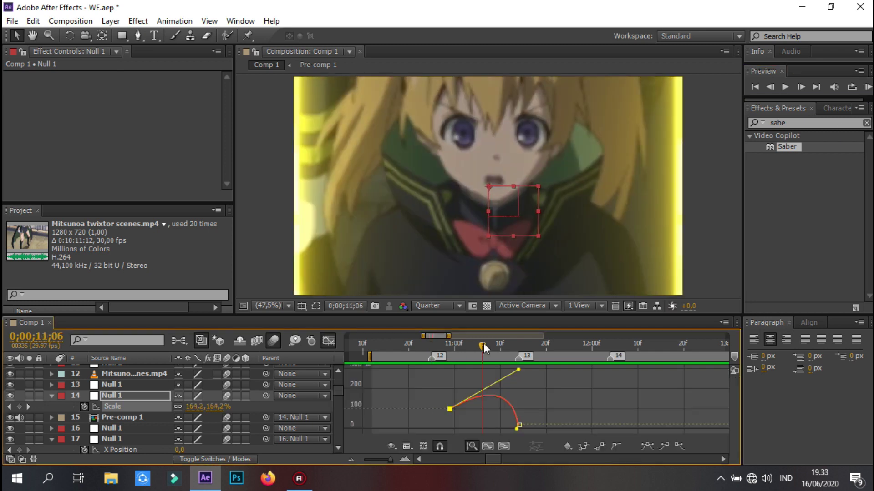
left_click(810, 123)
type("mot")
left_click_drag(795, 255, 122, 417)
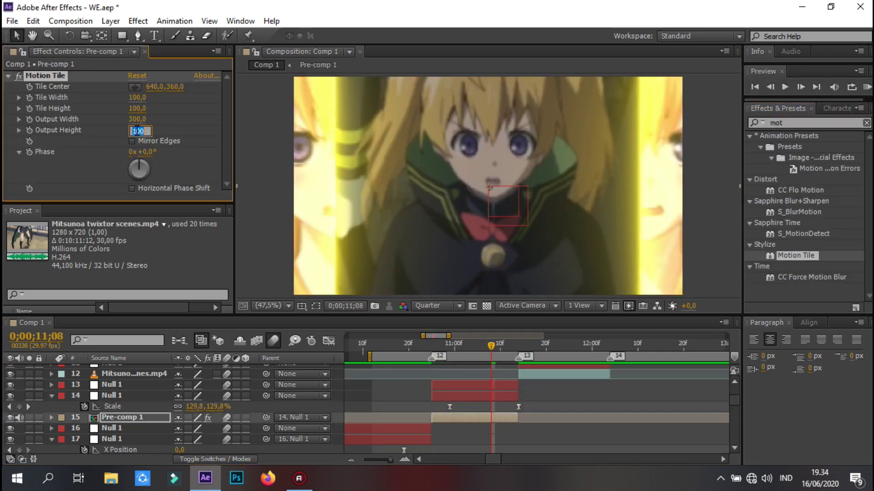
key("i")
left_click_drag(476, 409, 476, 417)
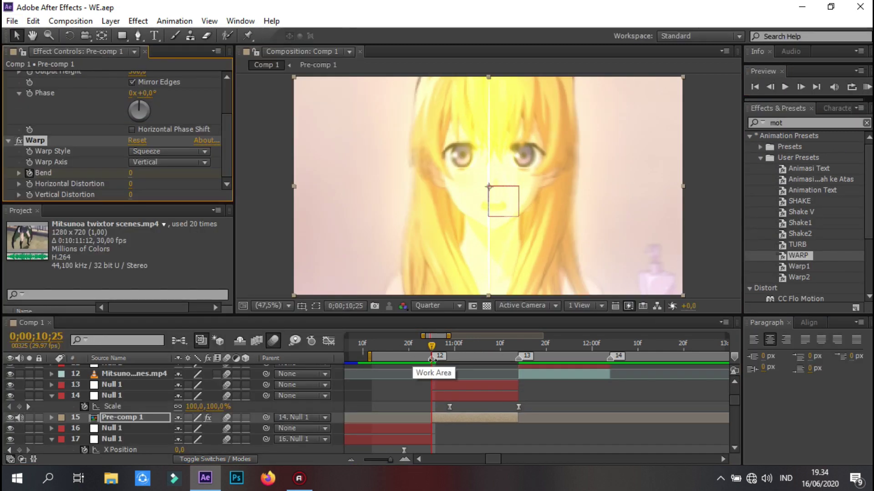
left_click(866, 86)
left_click(81, 114)
left_click(866, 87)
key("ctrl+z")
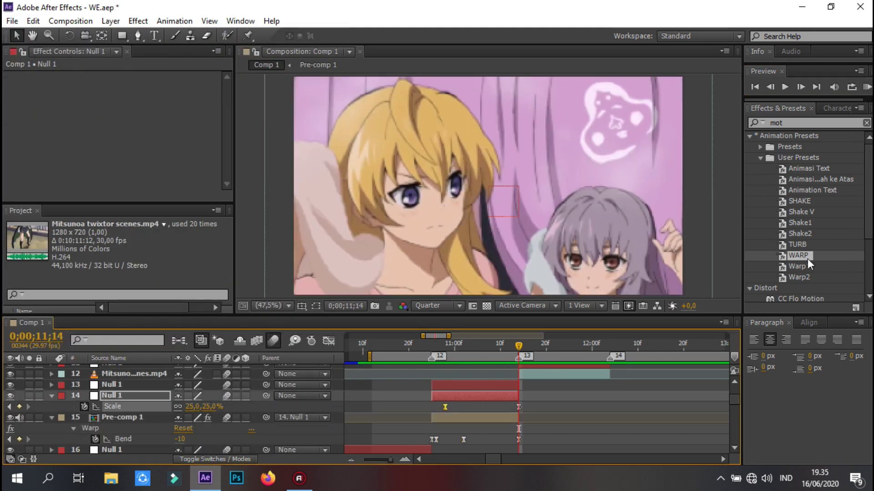
Add a new null with Scale keyframed from 650% down to 100% and eased.
key("ctrl+shift+d")
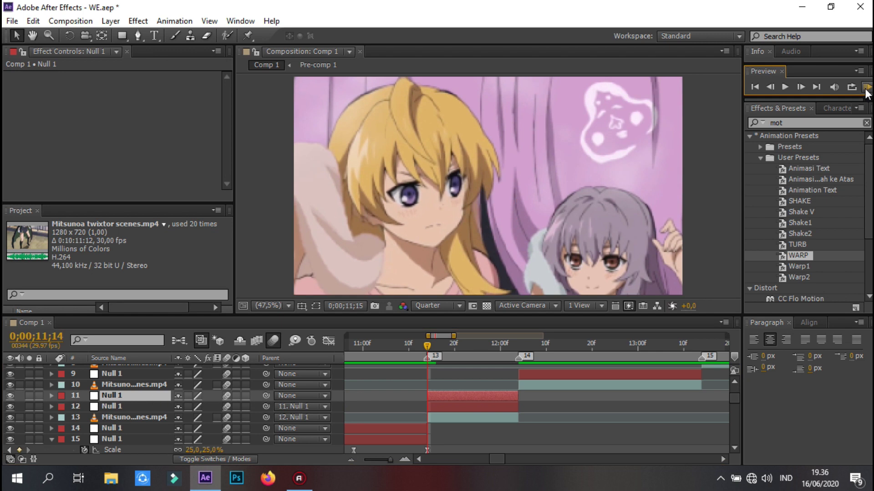
left_click(88, 406)
key("alt+shift+s")
key("Return")
left_click_drag(493, 412, 420, 385)
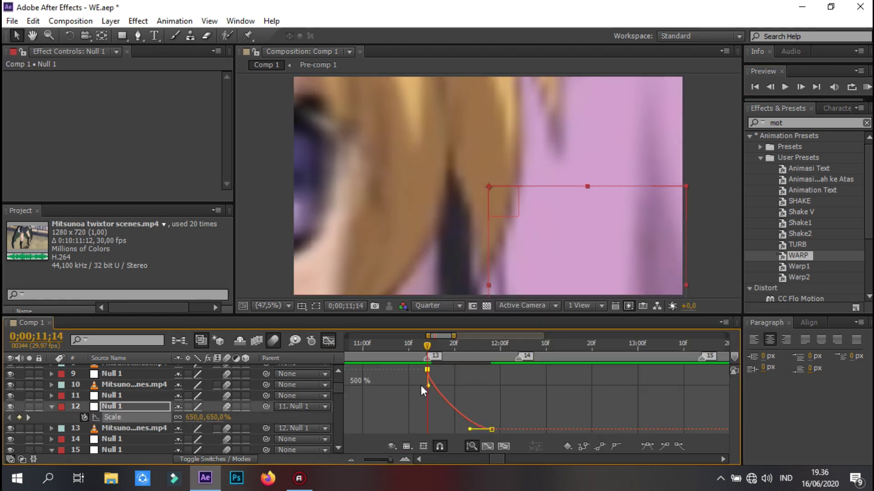
key("F9")
key("space")
left_click(477, 398)
key("s")
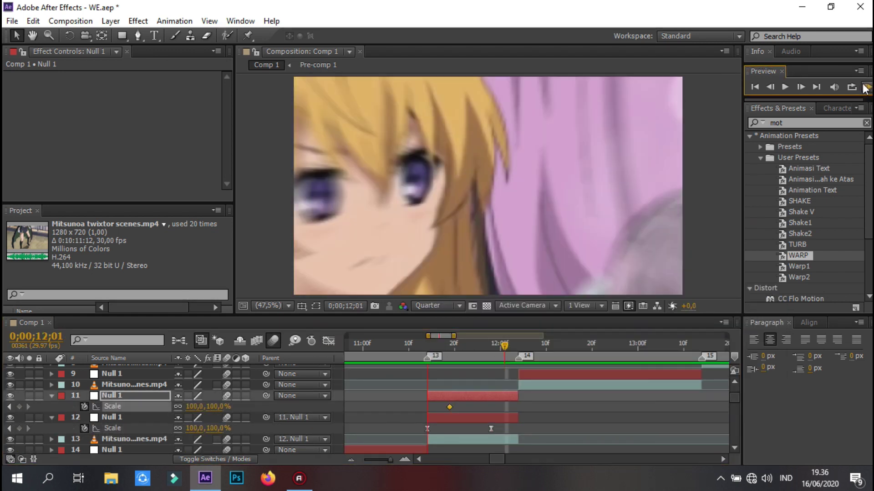
left_click(503, 414)
Duplicate the twixtor clip layer and change the copy's blending mode.
key("t")
key("ctrl+d")
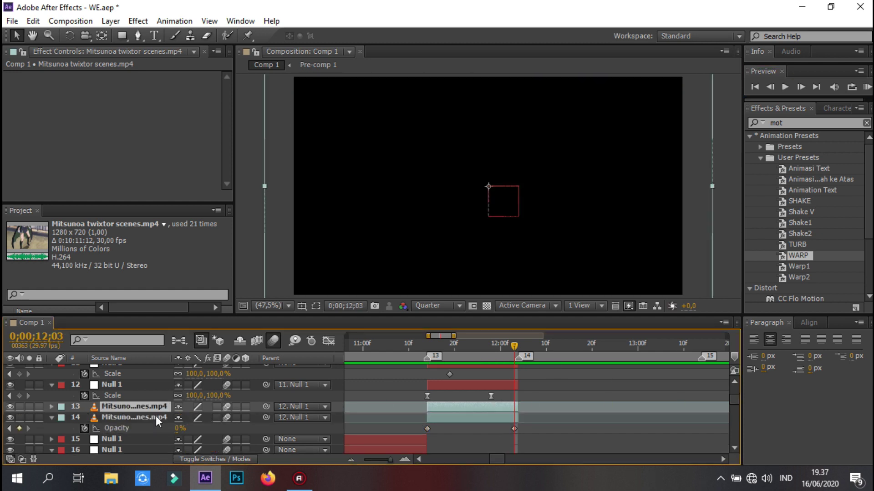
right_click(495, 434)
left_click(478, 383)
right_click(546, 401)
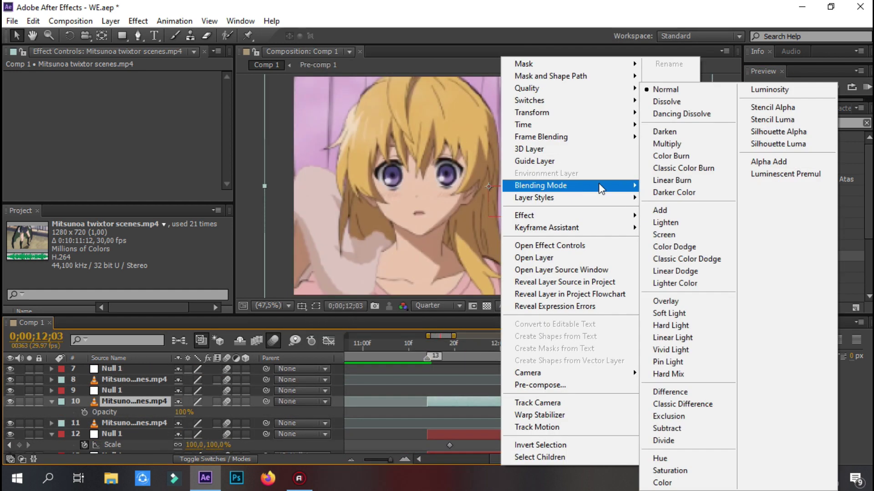
left_click(587, 395)
key("ctrl+alt+t")
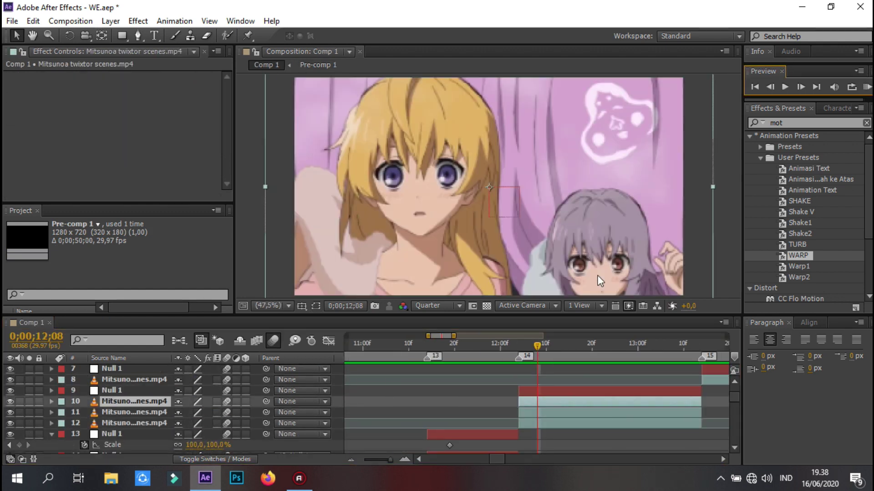
Draw a diagonal rectangular Mask 1 on the layer below in the zoomed-out viewer.
key("ctrl+Down")
key("Page_Up")
key("Page_Up")
key("Page_Up")
key("comma")
key("comma")
key("u")
key("v")
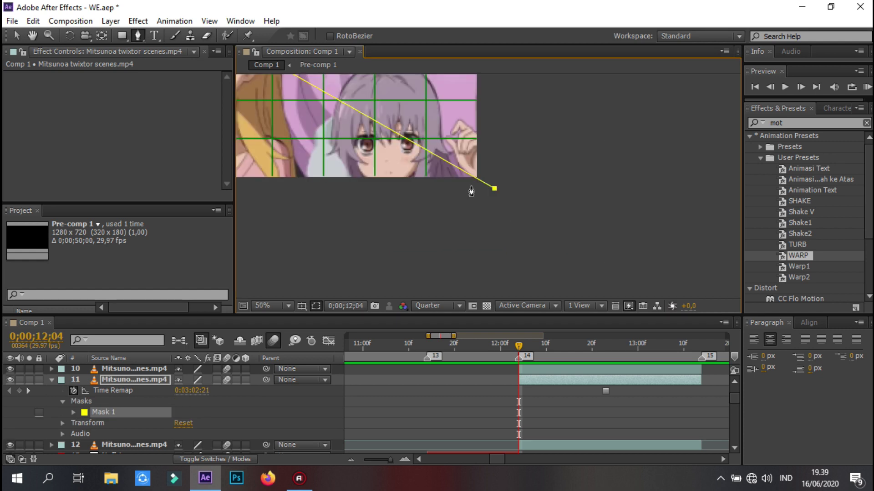
key("comma")
key("comma")
key("comma")
key("comma")
key("comma")
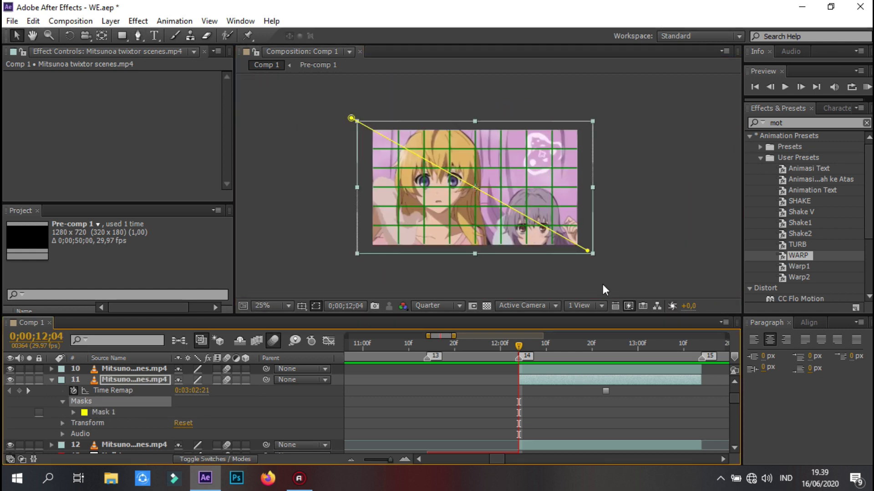
key("comma")
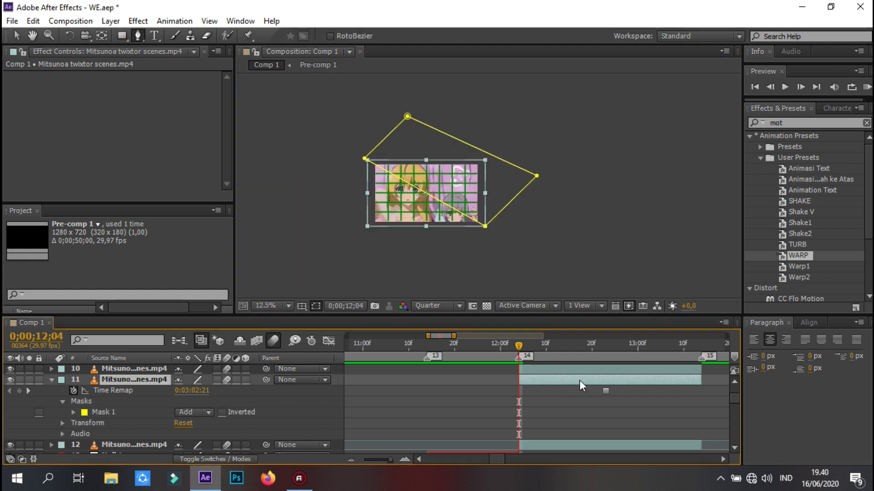
key("v")
key("period")
Set Mask 1 to Add mode and select it on layer 10.
left_click(194, 412)
left_click(69, 35)
key("v")
left_click(337, 282)
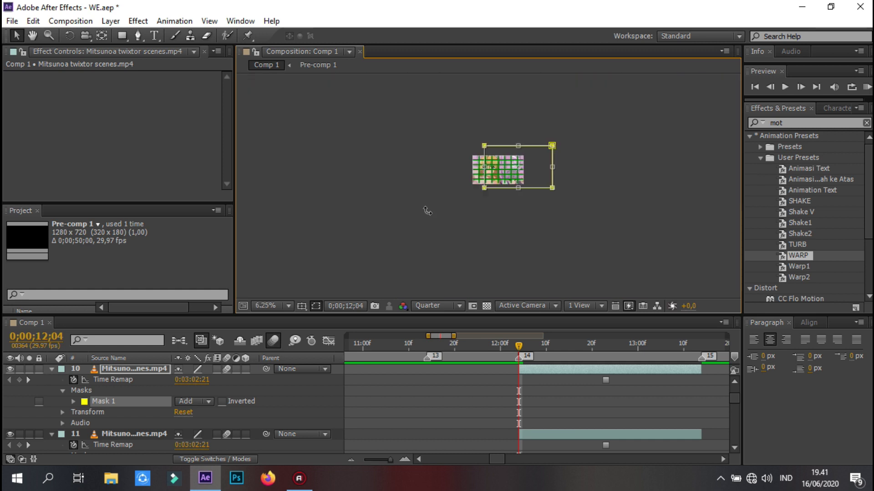
Parent layer 10 to Null 1 on layer 9 and raise the null's Scale to 650%.
left_click_drag(266, 435, 111, 423)
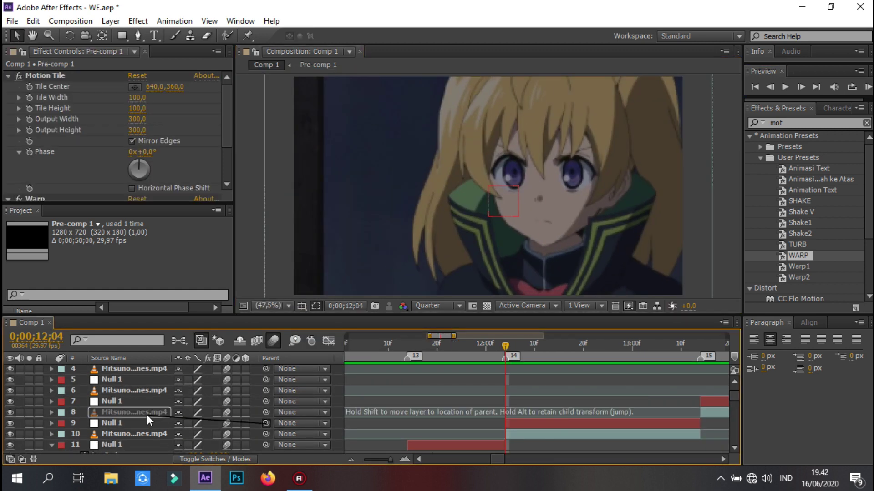
left_click(112, 391)
key("s")
left_click_drag(193, 401, 443, 401)
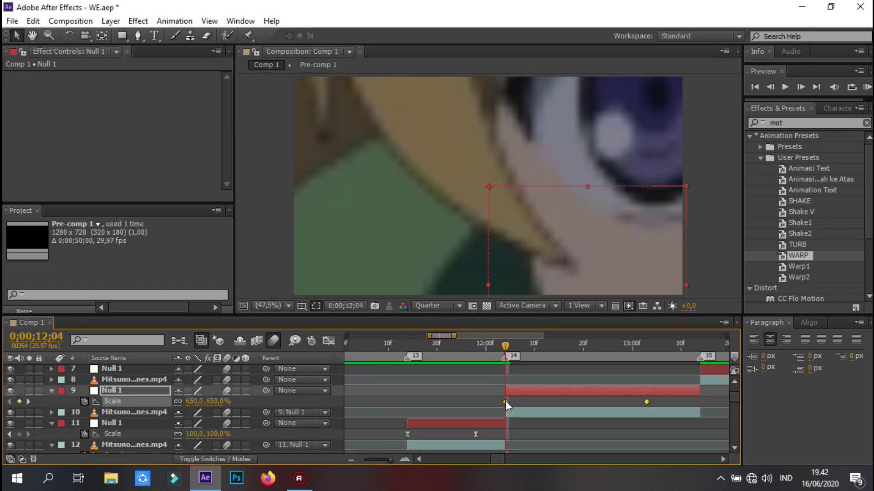
left_click(328, 341)
left_click(328, 341)
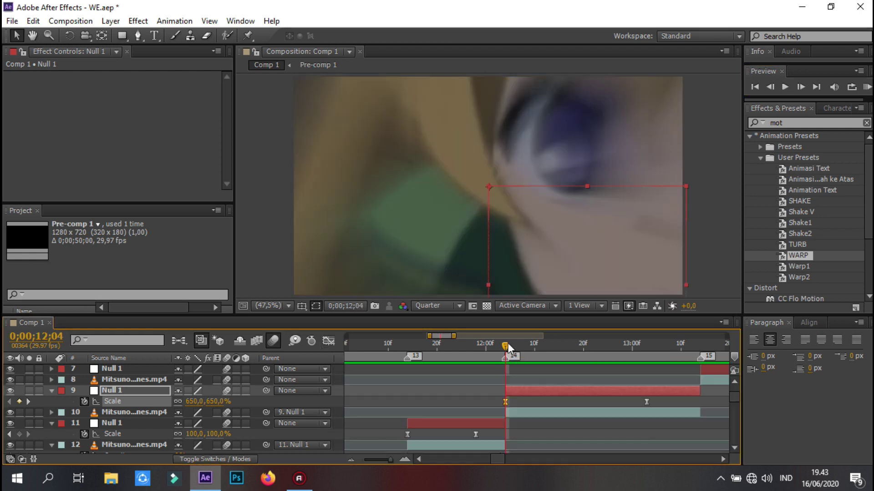
left_click_drag(508, 343, 695, 346)
Apply Motion Tile to clip layer 11.
left_click_drag(444, 337, 447, 337)
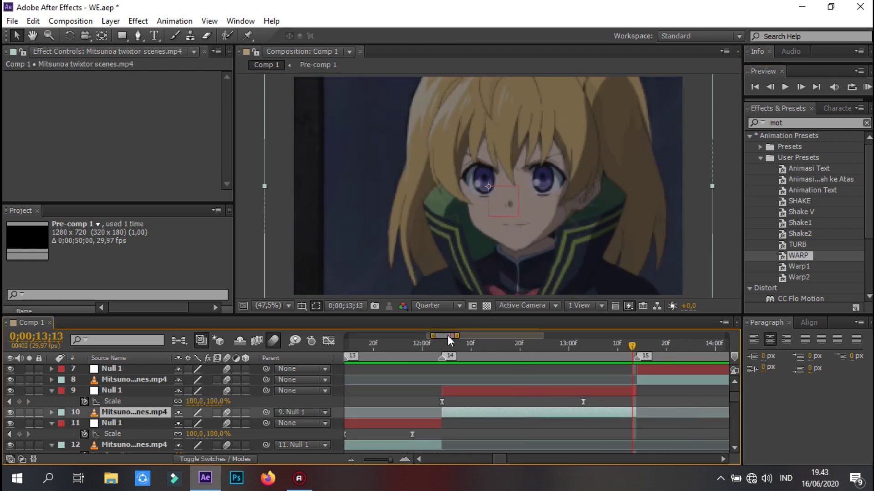
left_click(706, 378)
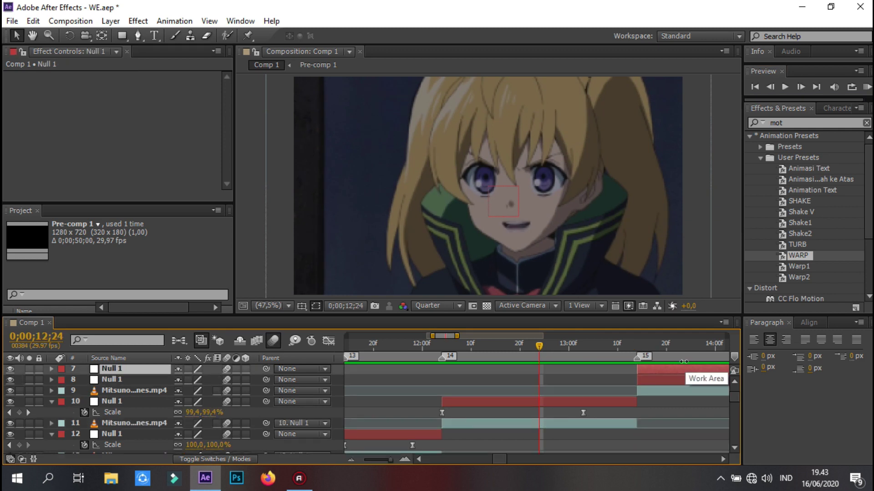
left_click(749, 136)
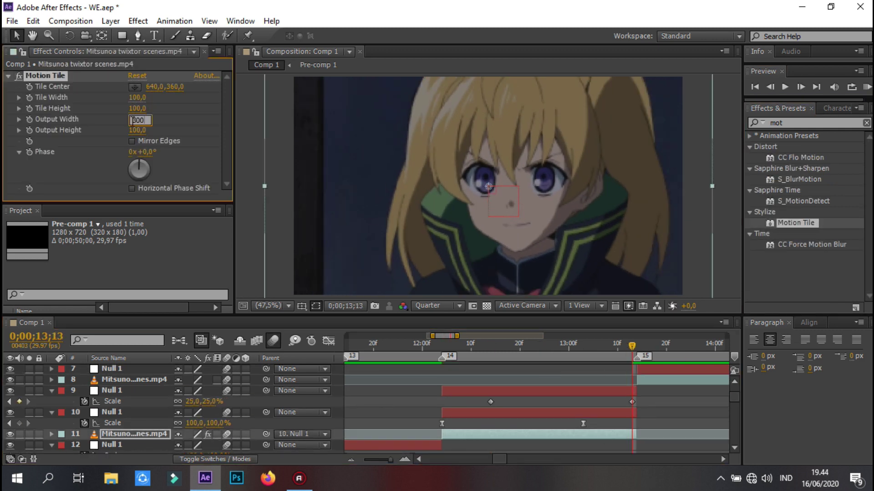
left_click(493, 402)
Parent layer 10 to Null 1, ease its scale curve, and preview the zoom.
mouse_move(266, 413)
left_mouse_down()
mouse_move(226, 415)
mouse_move(112, 390)
left_mouse_up()
left_click(328, 340)
left_click_drag(638, 428, 665, 406)
left_click(867, 87)
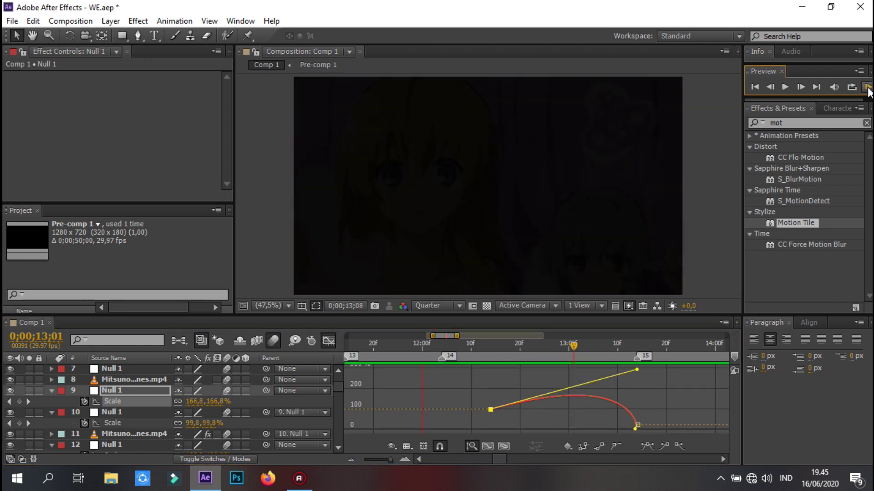
key("shift+F3")
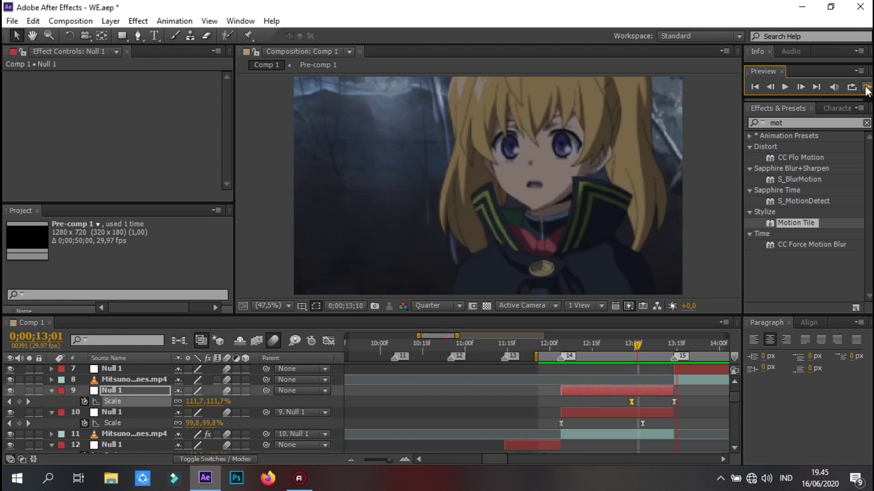
key("shift+F3")
left_click(867, 88)
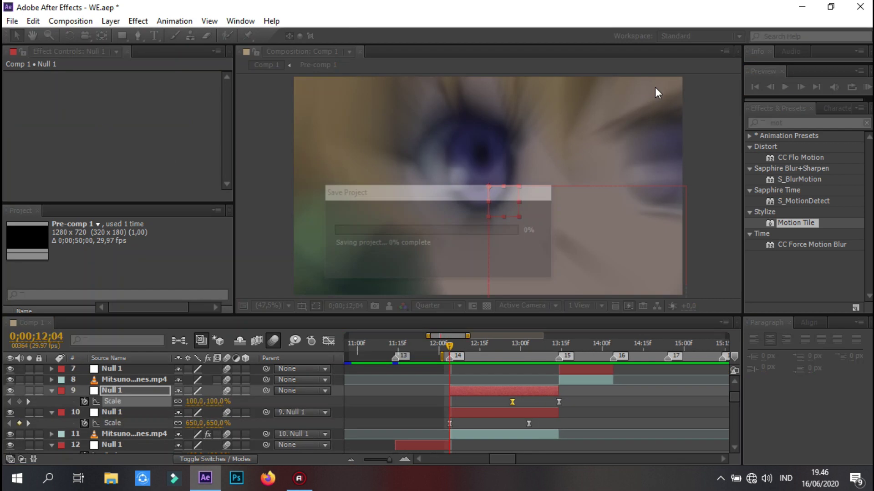
Save the project, then key the Warp Bend to 5 and a negative value.
key("ctrl+s")
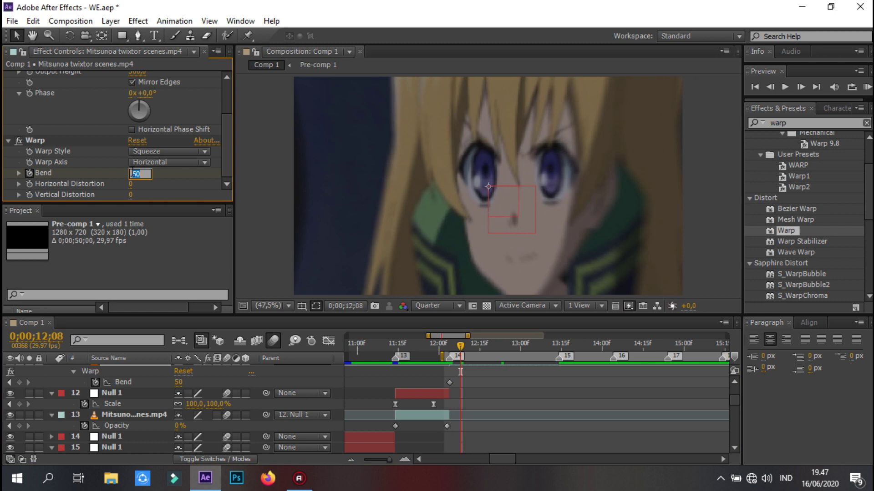
type("5")
key("Return")
left_click(865, 88)
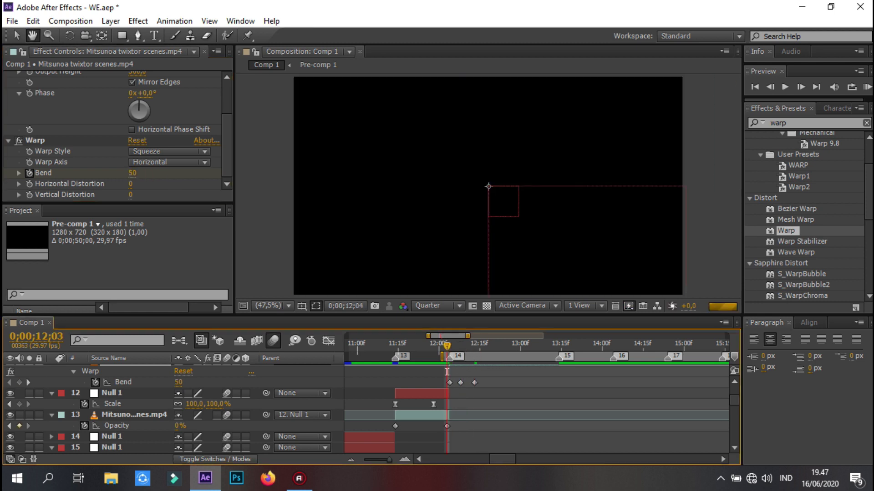
left_click(178, 382)
type("-")
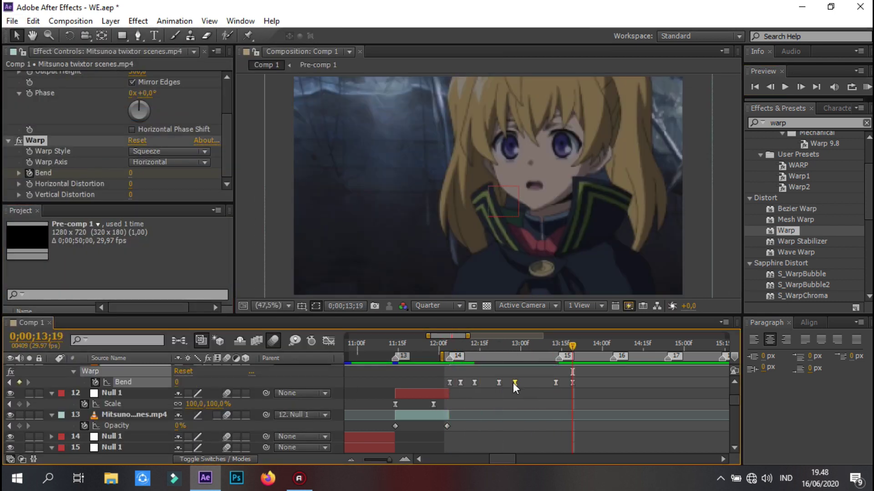
left_click(866, 87)
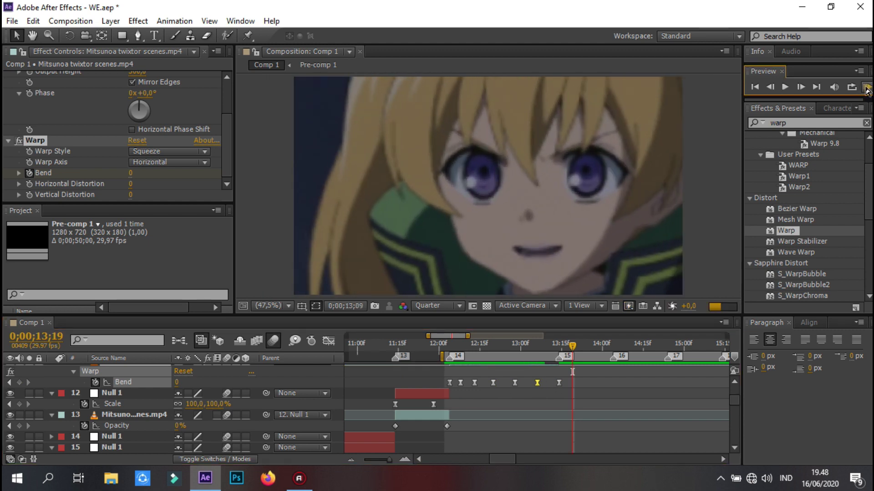
Key Bend to -5 at 12;08 and 5 at another frame, previewing the wobble.
left_click(182, 382)
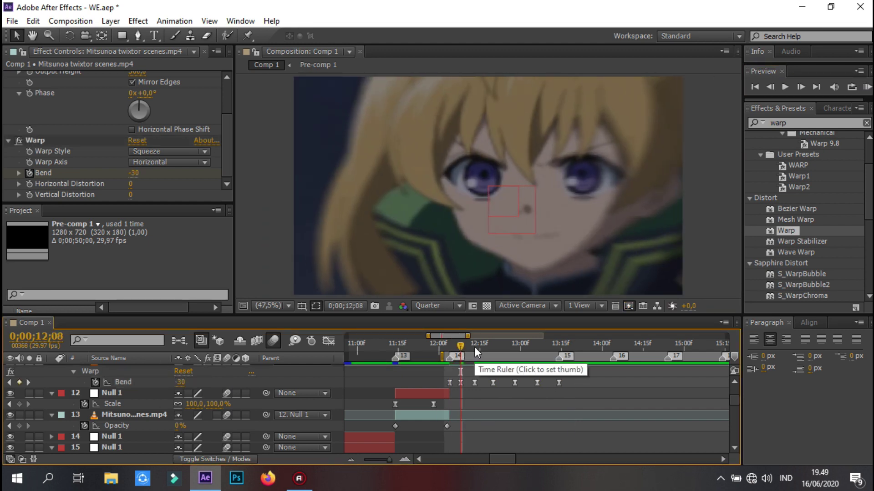
type("-5")
left_click(866, 87)
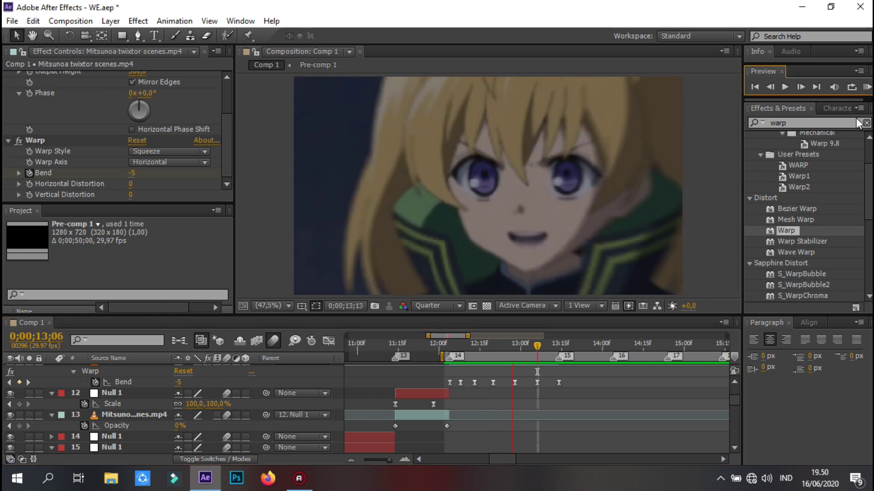
left_click(455, 348)
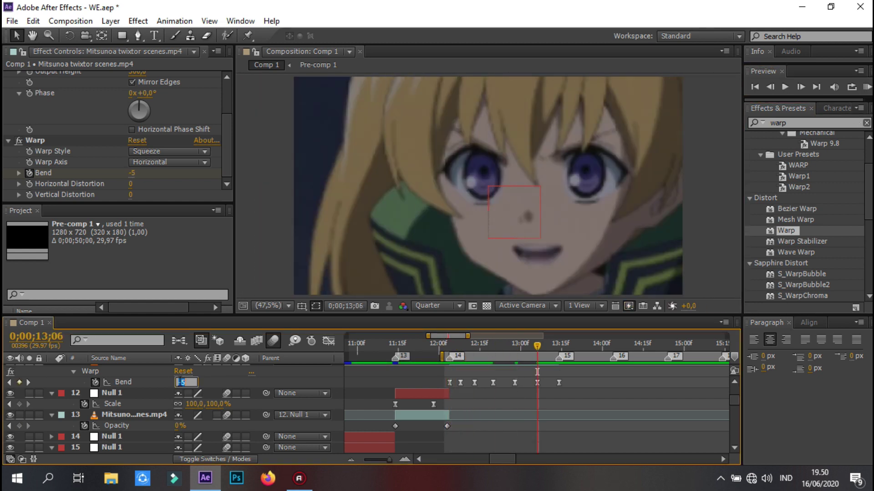
type("5")
left_click(866, 87)
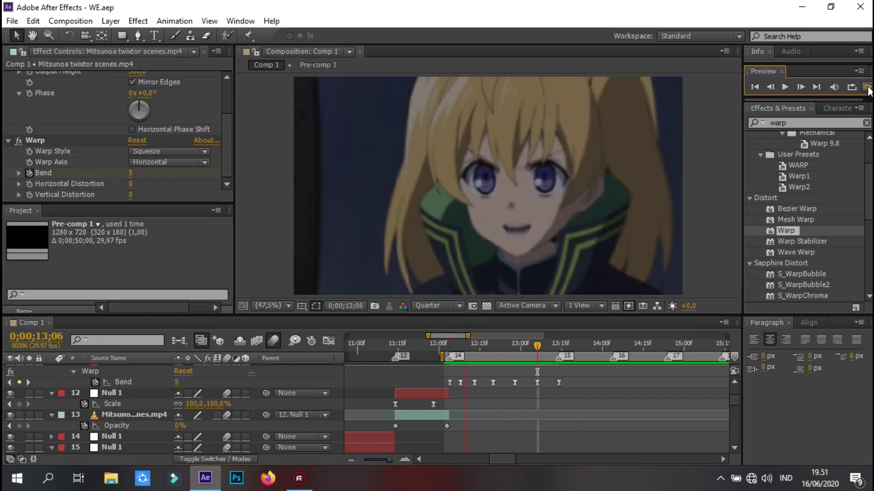
left_click(449, 356)
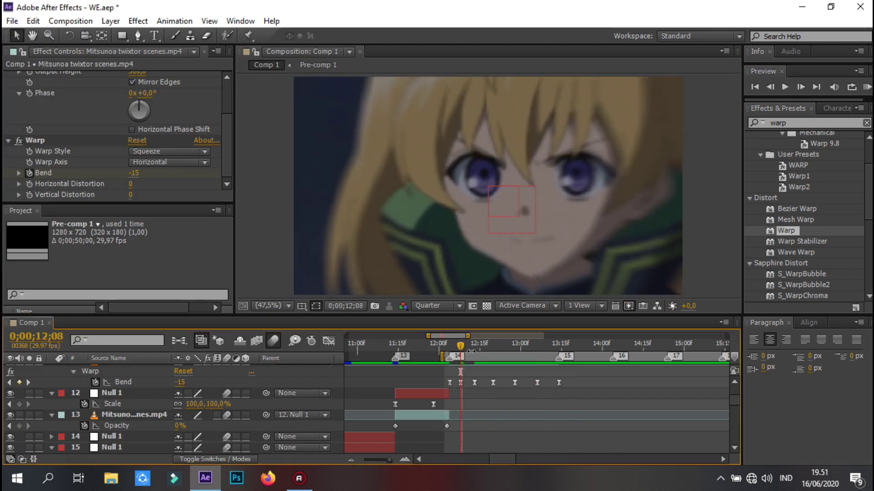
left_click(866, 88)
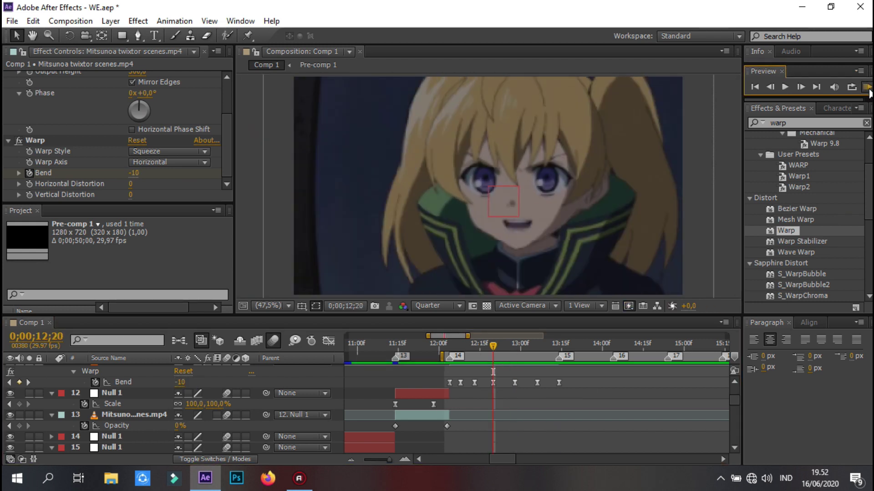
left_click(860, 88)
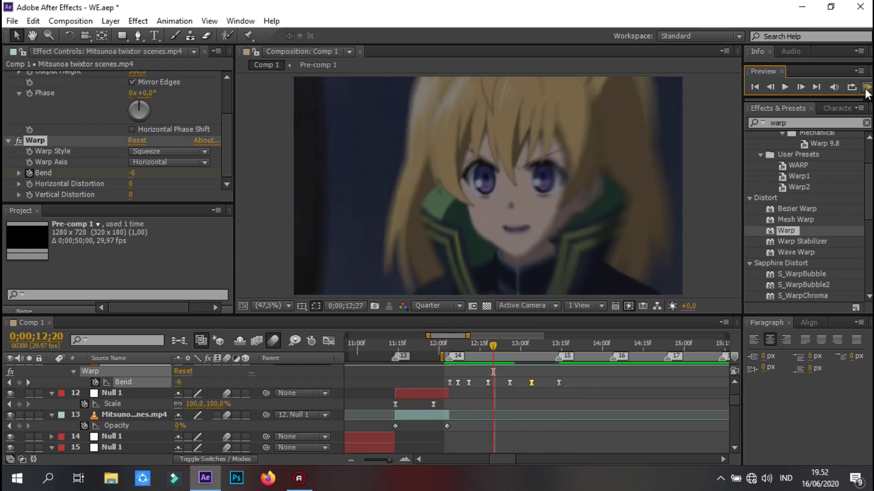
Ease null layer 7's Scale curve and set its Rotation to -120°, previewing the zoom.
scroll(578, 348, "up", 5)
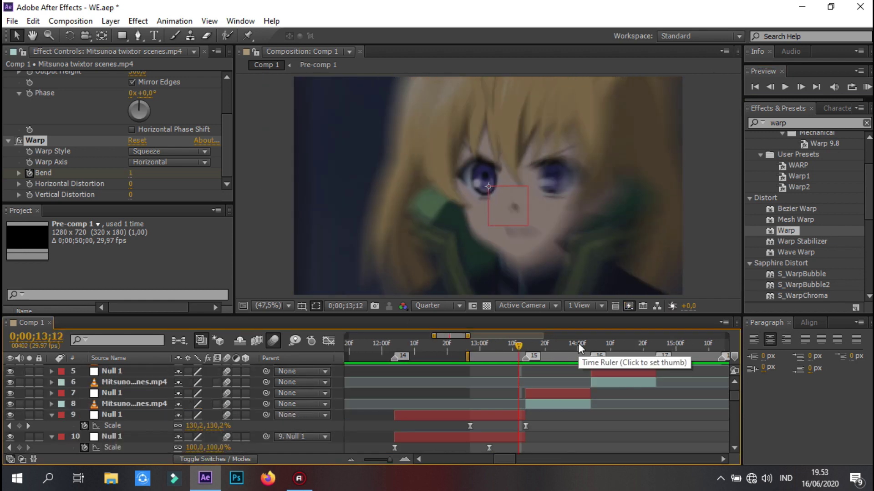
left_click(868, 89)
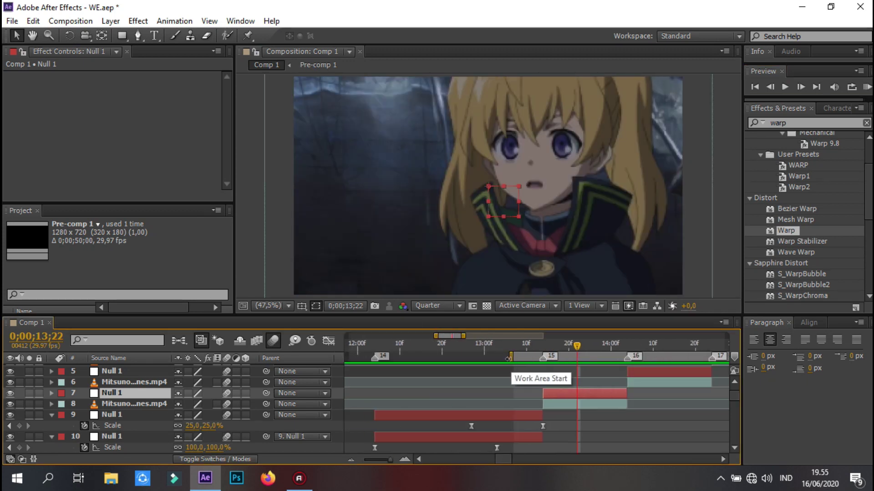
left_click(868, 89)
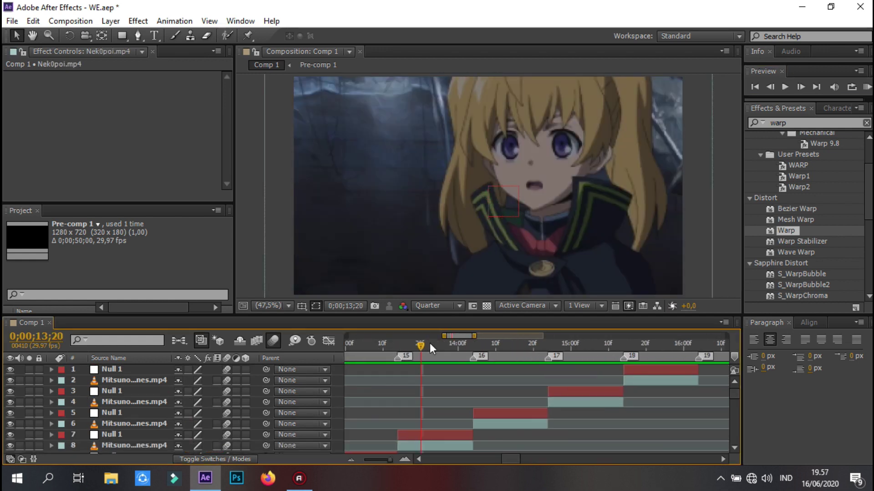
left_click(485, 416)
key("s")
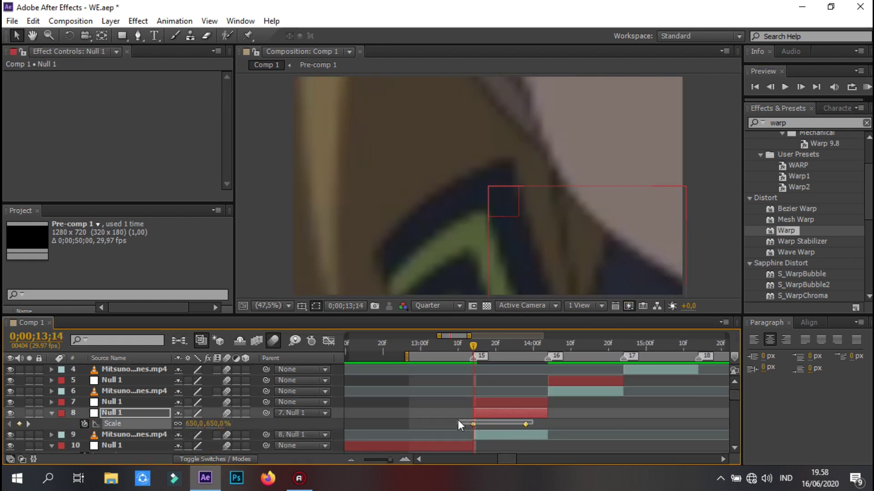
key("shift+F3")
key("shift+F3")
left_click(539, 357)
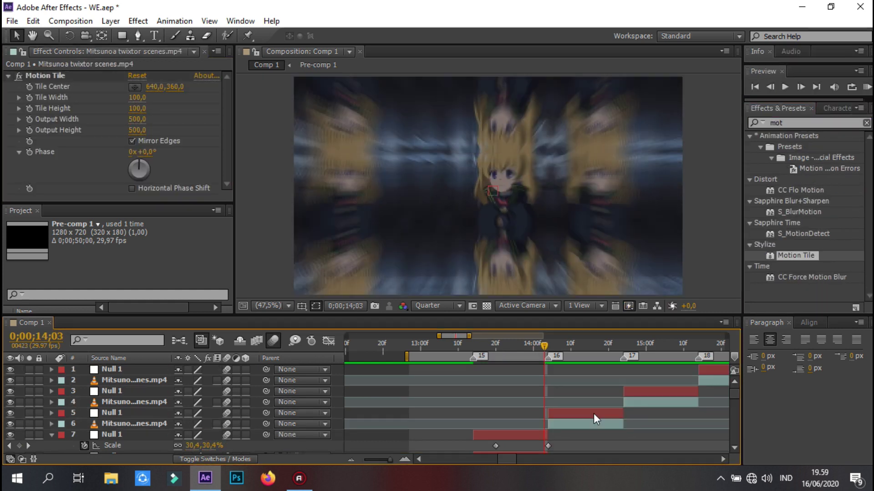
key("shift+F3")
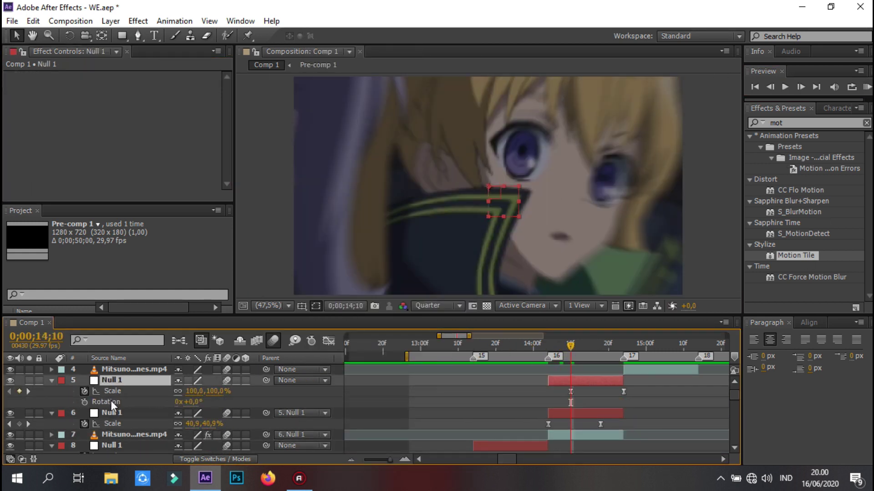
key("Return")
key("shift+F3")
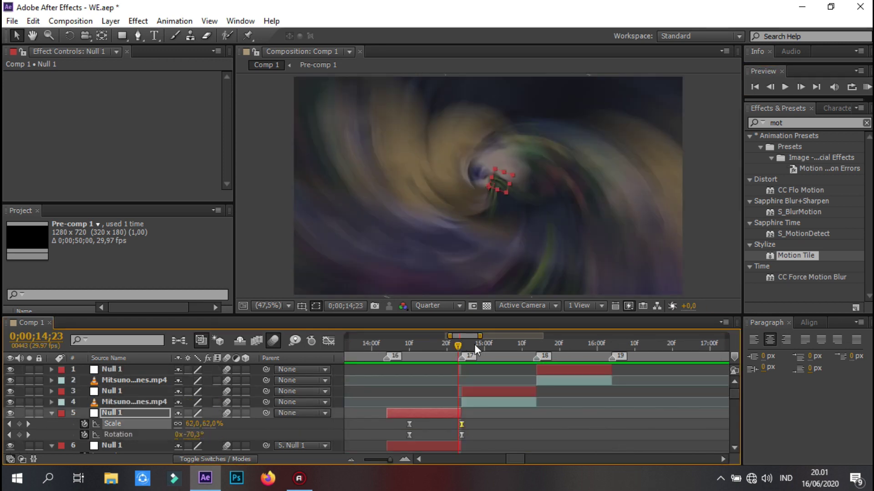
left_click(866, 88)
Key null layer 4's Scale at 14;24 down to about 25% and preview the eased zoom.
left_click(462, 344)
left_click(487, 400)
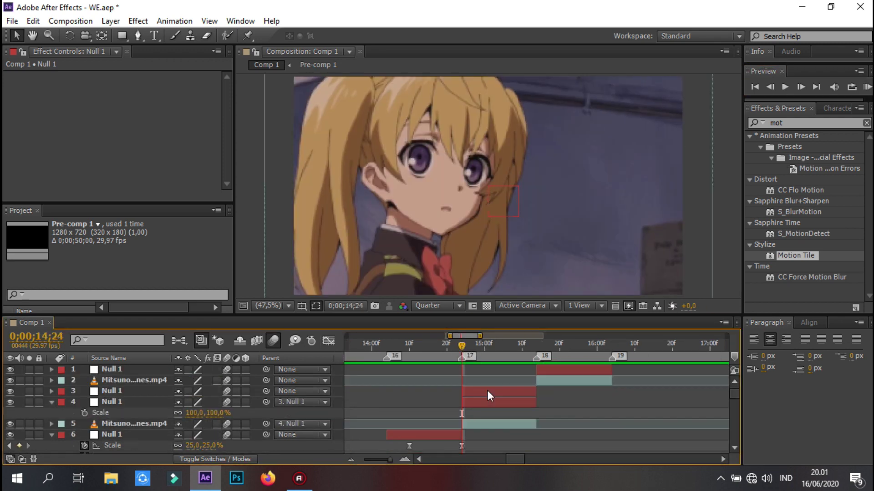
key("alt+shift+s")
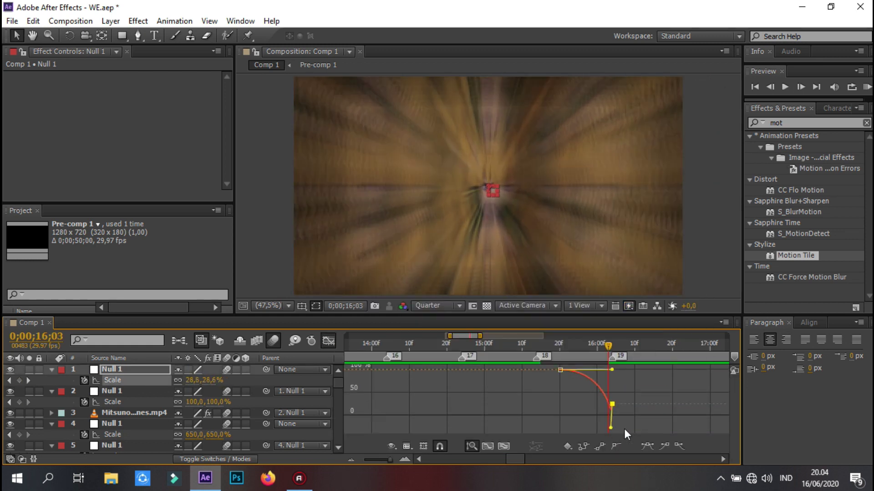
left_click(865, 87)
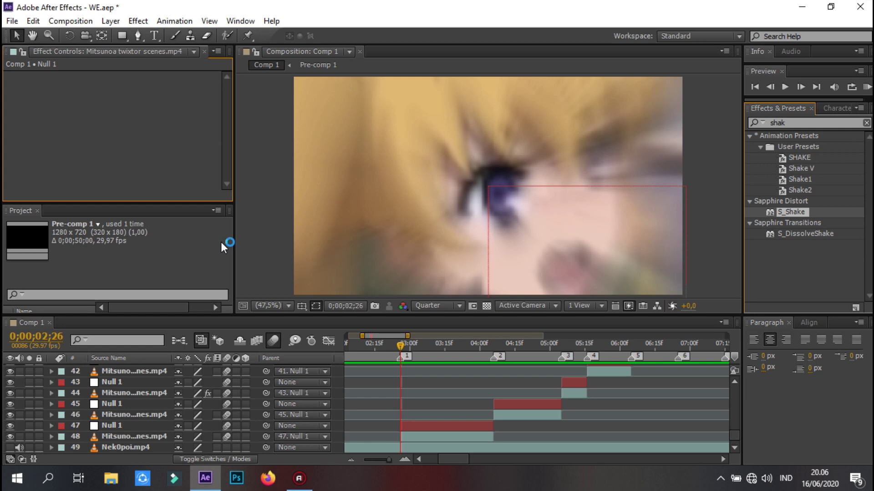
Keyframe S_Shake Amplitude at 03;24, set Frequency to 1000, and shape Amplitude from 5 to 0.
left_click(29, 163)
left_click(469, 358)
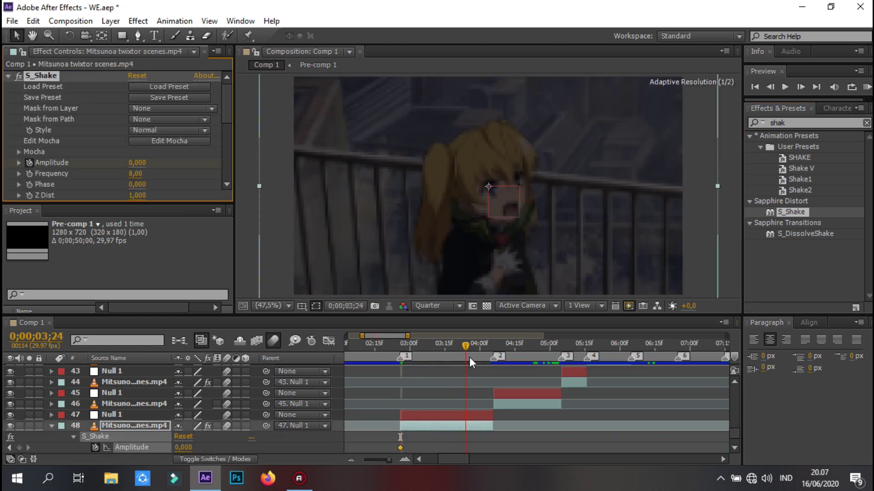
type("0")
key("Return")
key("shift+F3")
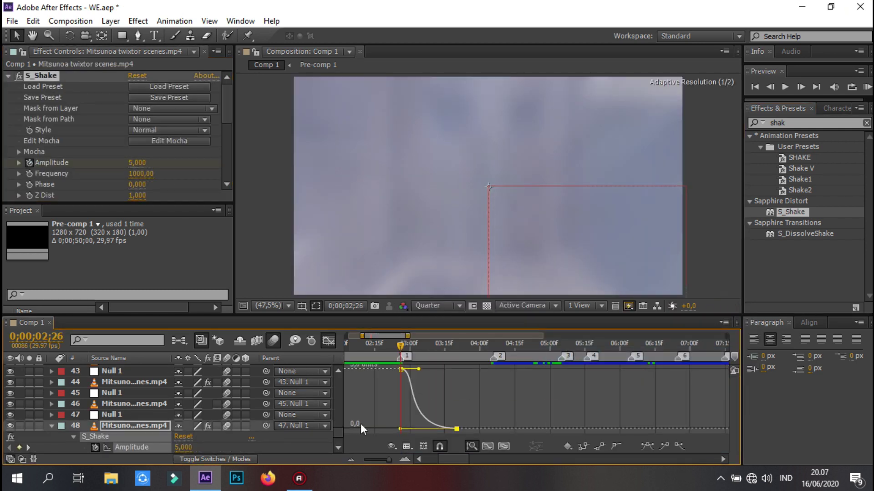
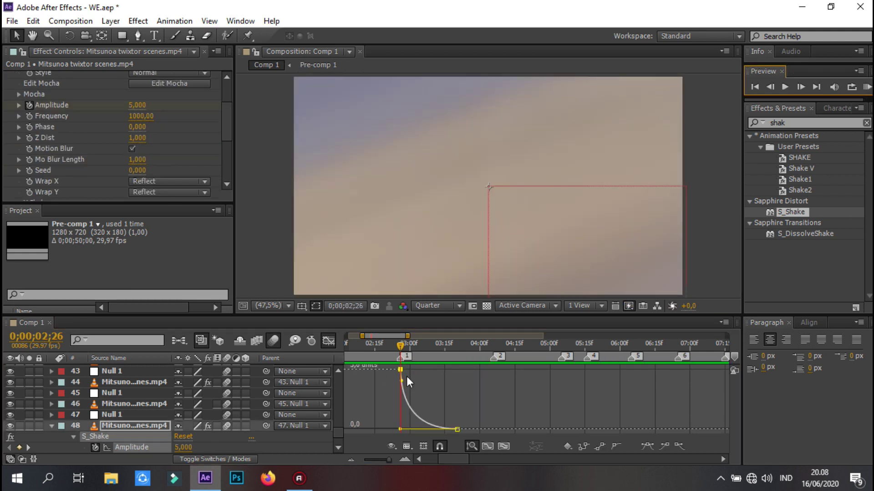
Preview the shake animation and inspect its Amplitude curve in the Graph Editor.
left_click(867, 87)
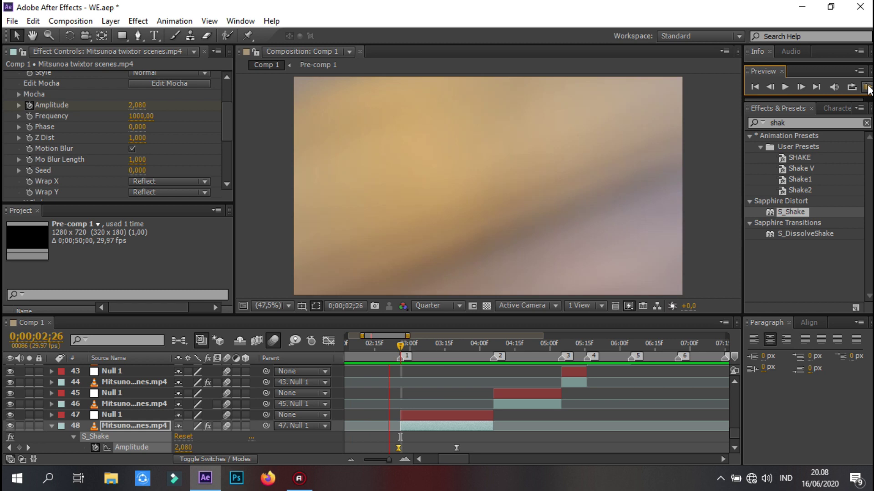
scroll(445, 430, "down", 2)
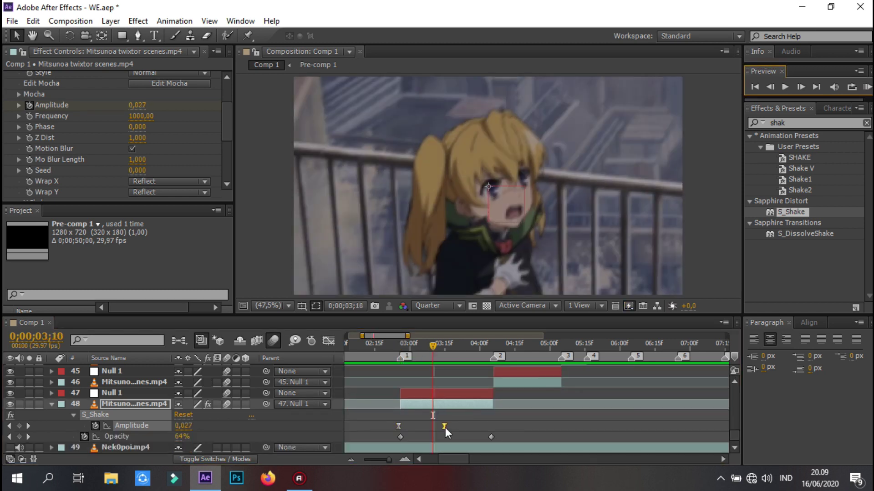
key("shift+F3")
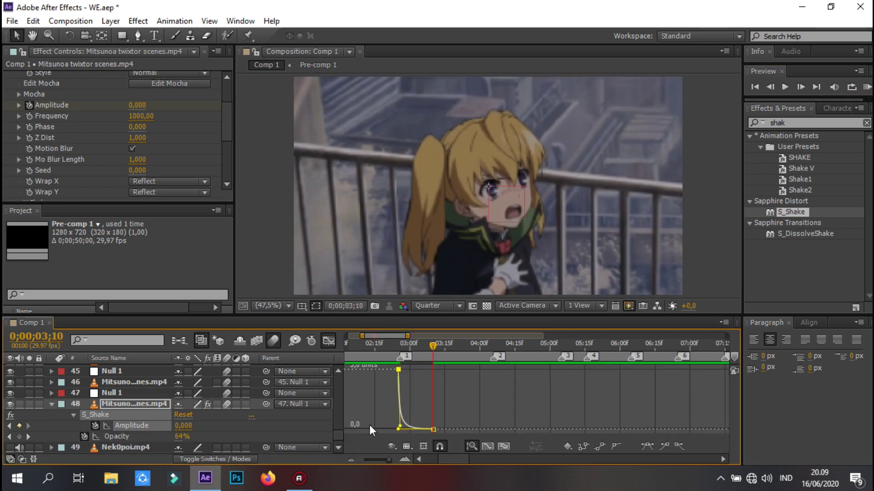
key("shift+F3")
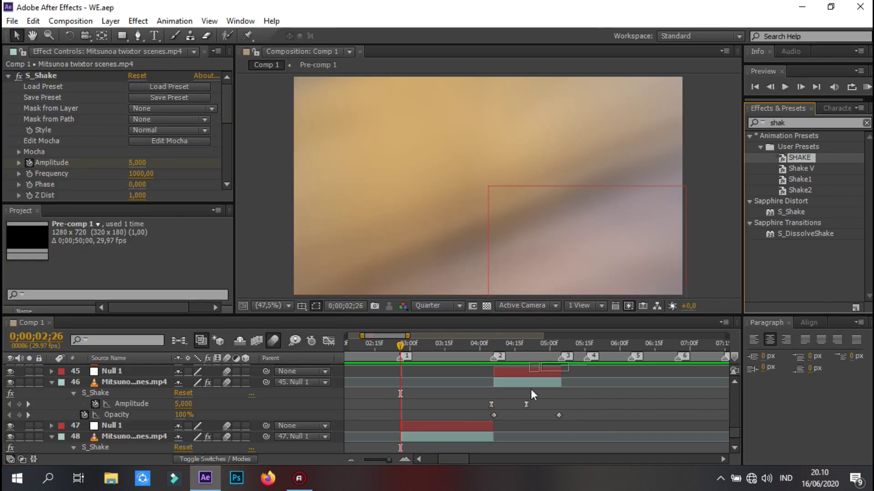
left_click(867, 87)
Ease layer 48's Y Position curve into a smoother arc and apply Motion Tile.
key("shift+F3")
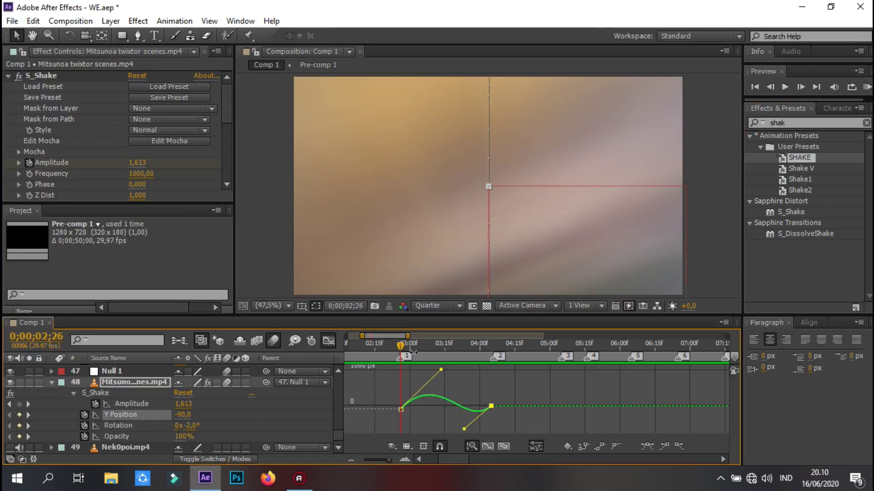
left_click_drag(439, 382, 439, 351)
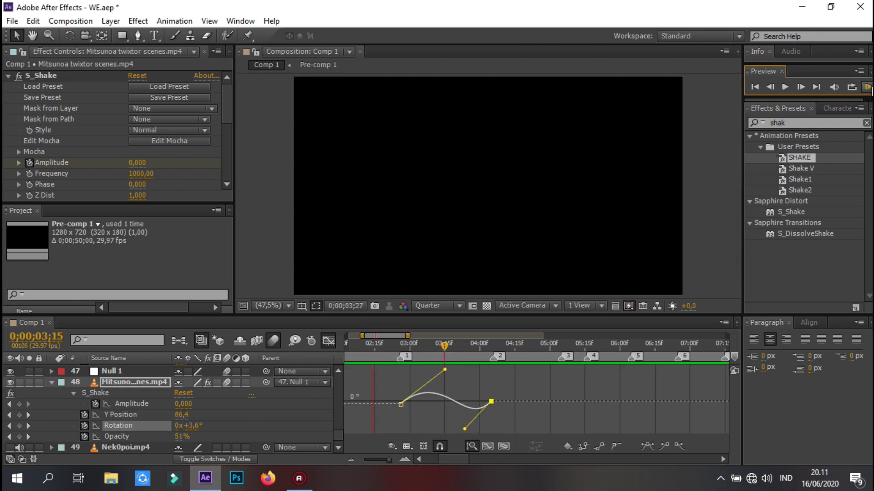
left_click(867, 88)
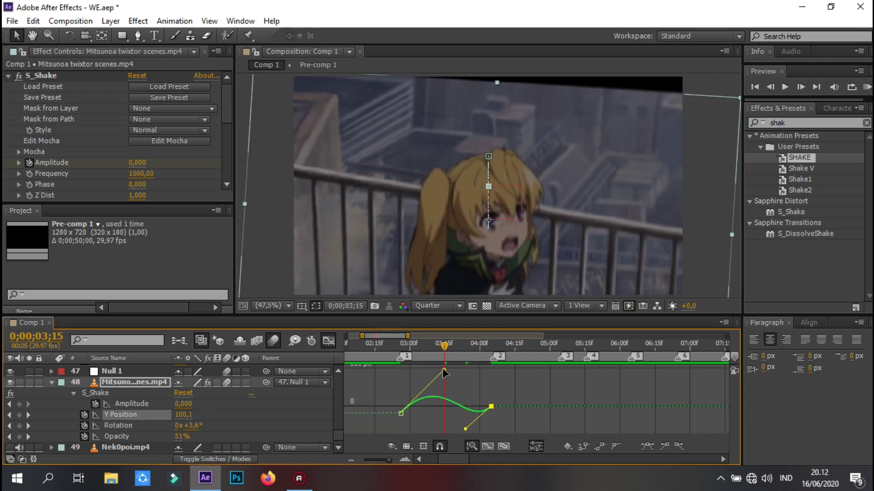
key("shift+F3")
type("mot")
left_click_drag(795, 256, 449, 383)
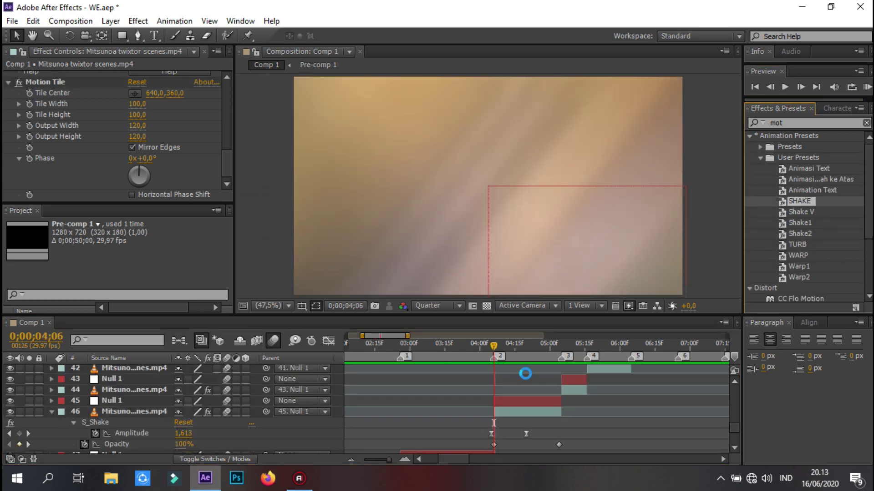
Inspect the Y Position and Rotation curves in the Graph Editor.
key("shift+F3")
mouse_move(485, 345)
left_mouse_down()
mouse_move(542, 427)
mouse_move(519, 378)
left_mouse_up()
left_click(516, 394)
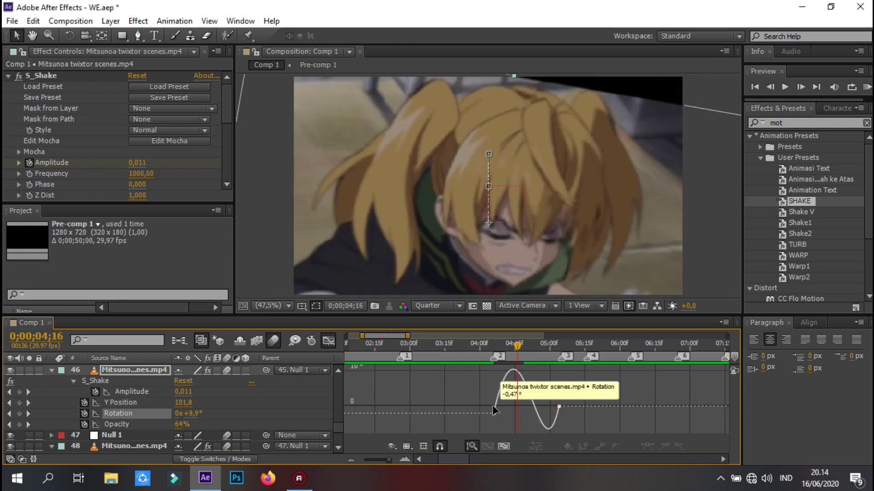
left_click(329, 341)
scroll(805, 204, "down", 3)
Apply Motion Tile to layer 46 and shift its Y Position and Rotation keyframes to 04;04.
double_click(795, 278)
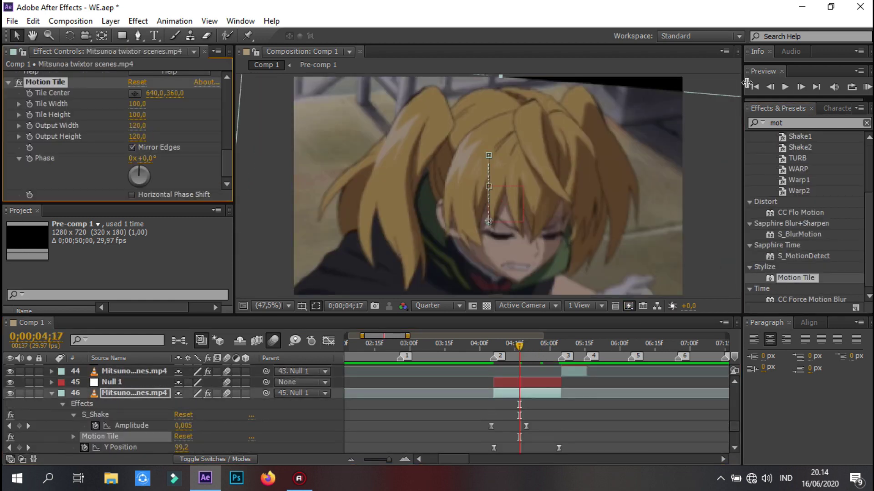
scroll(563, 414, "down", 3)
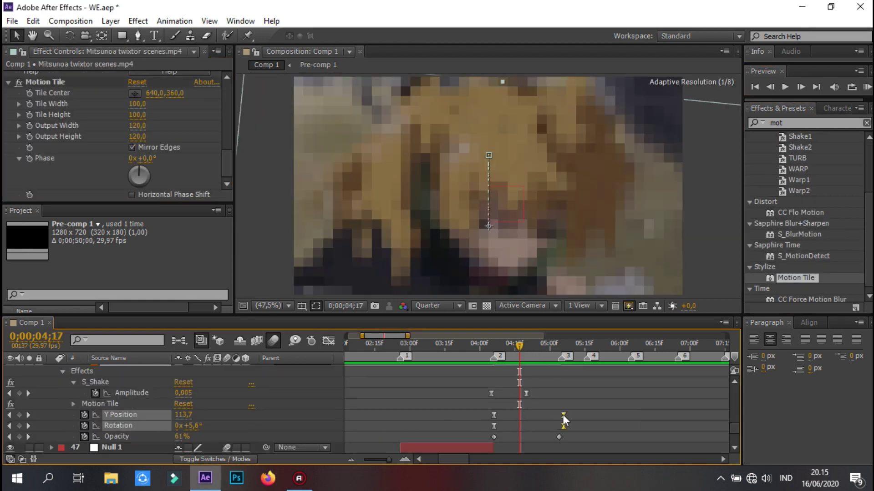
left_click(488, 345)
left_click_drag(491, 421, 498, 421)
left_click(867, 87)
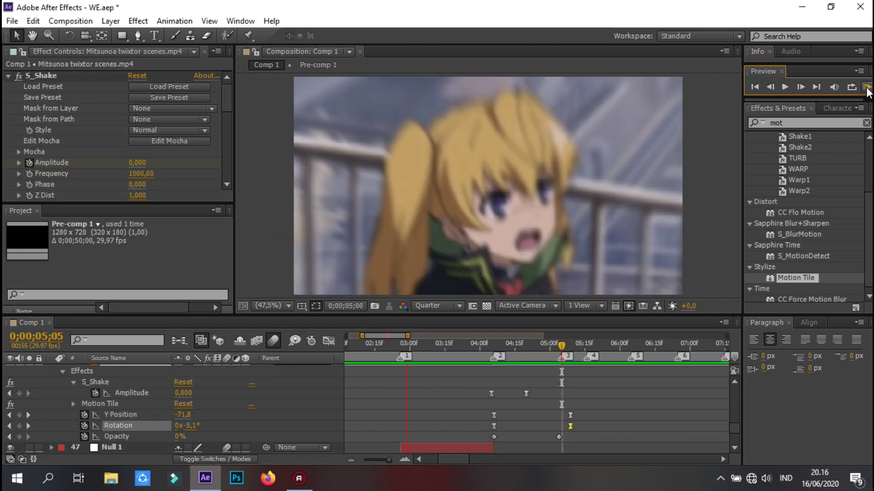
left_click(528, 359)
Check the retimed curves, preview the shake, and reveal layer 42's animated properties.
key("shift+F3")
left_click(120, 414)
left_click(867, 87)
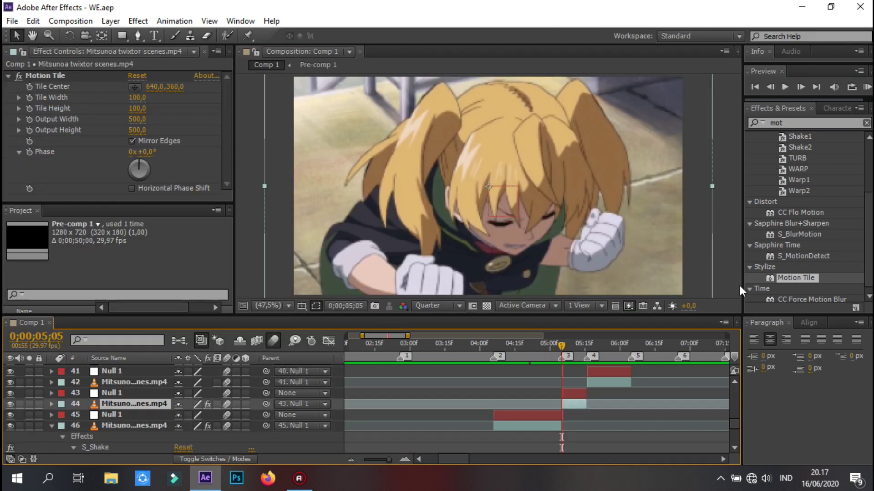
left_click(866, 88)
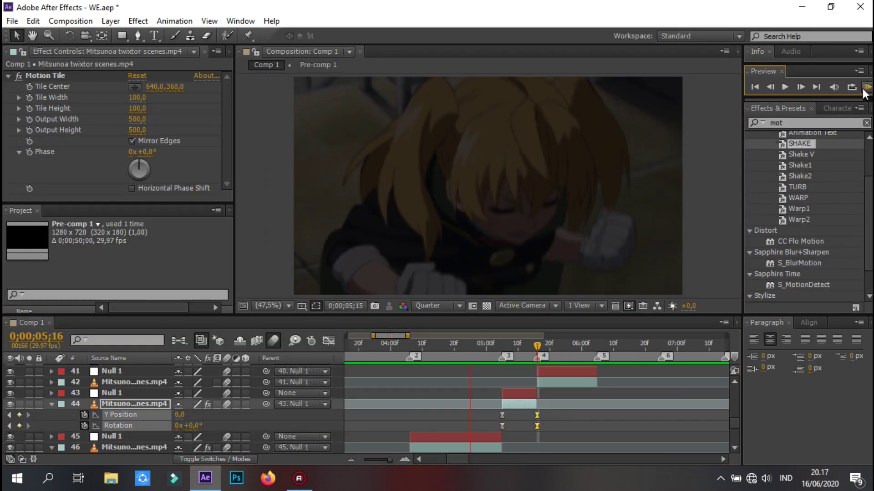
left_click(582, 383)
key("u")
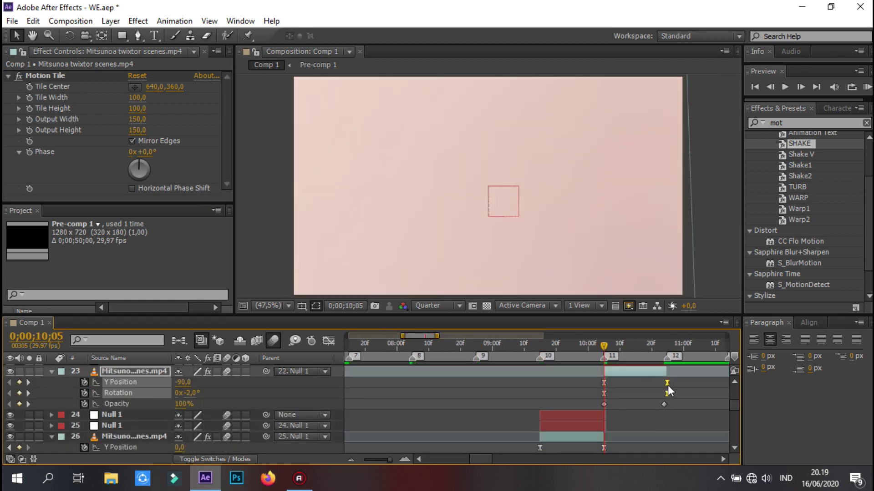
Preview the later clips, including the null's zoom animation and the warped clip.
left_click(867, 87)
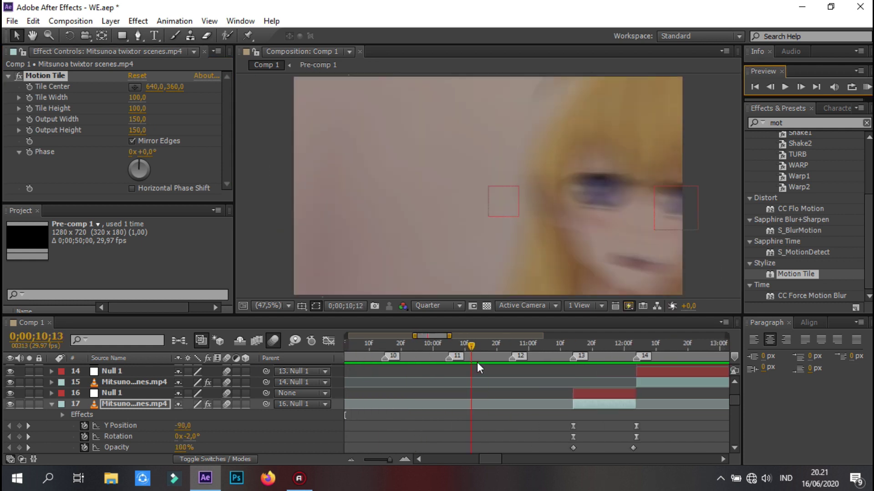
left_click(602, 354)
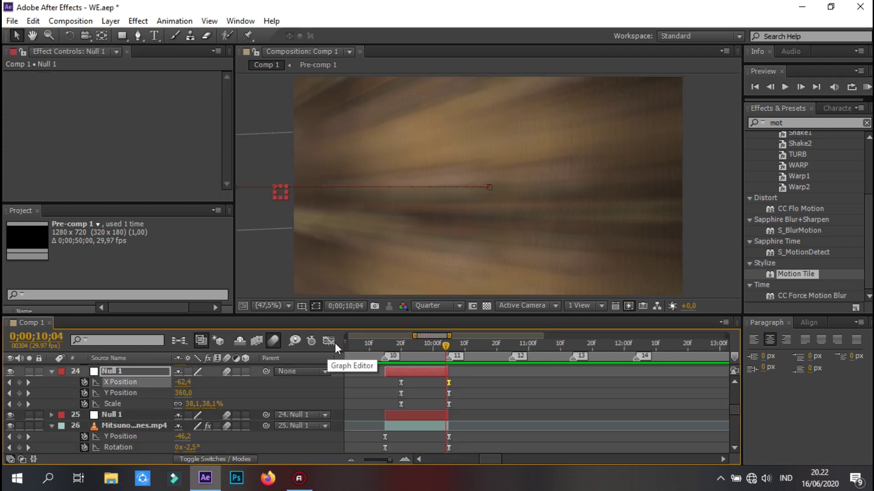
left_click(328, 341)
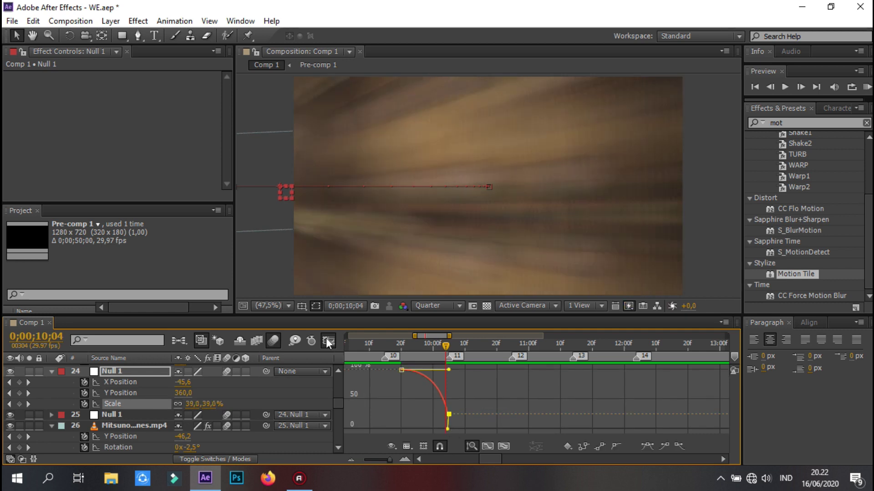
left_click(328, 342)
left_click(867, 87)
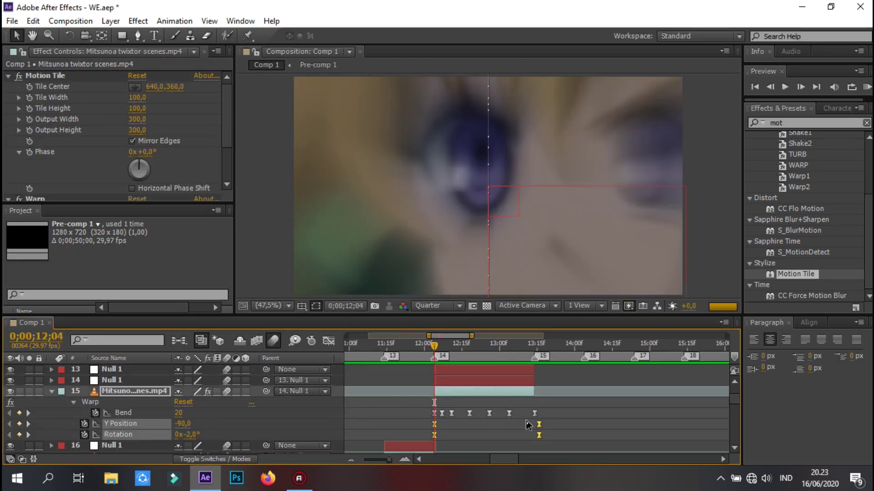
left_click(866, 87)
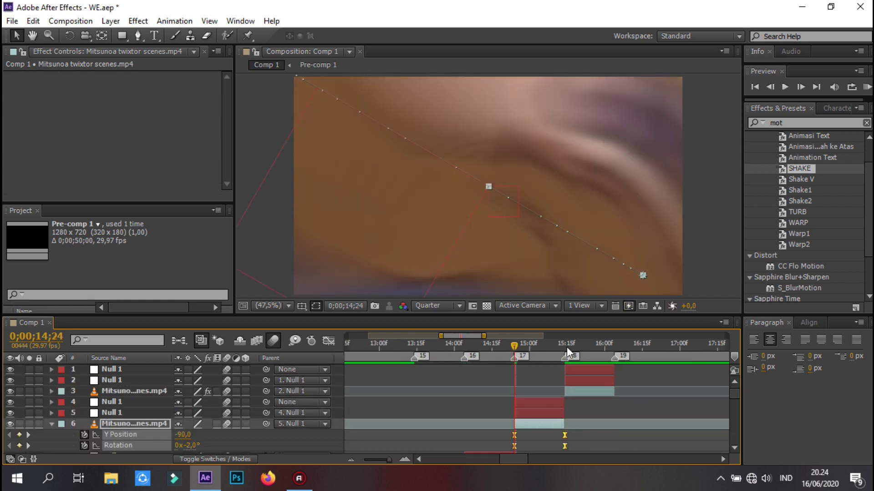
left_click(865, 88)
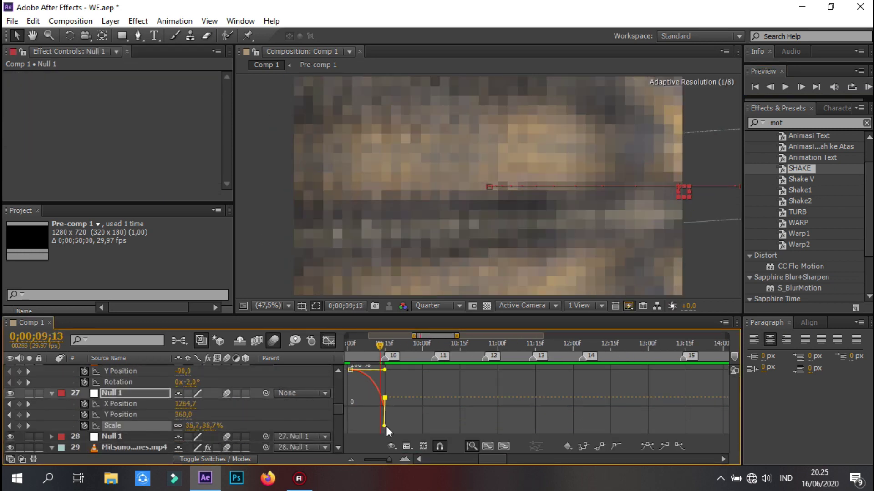
left_click(865, 88)
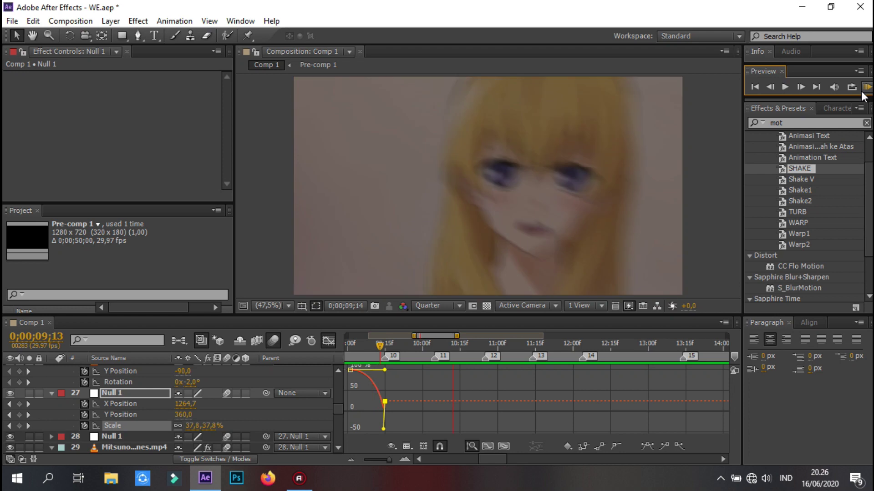
Save the project and preview the whole edit from the opening.
key("ctrl+s")
left_click(868, 91)
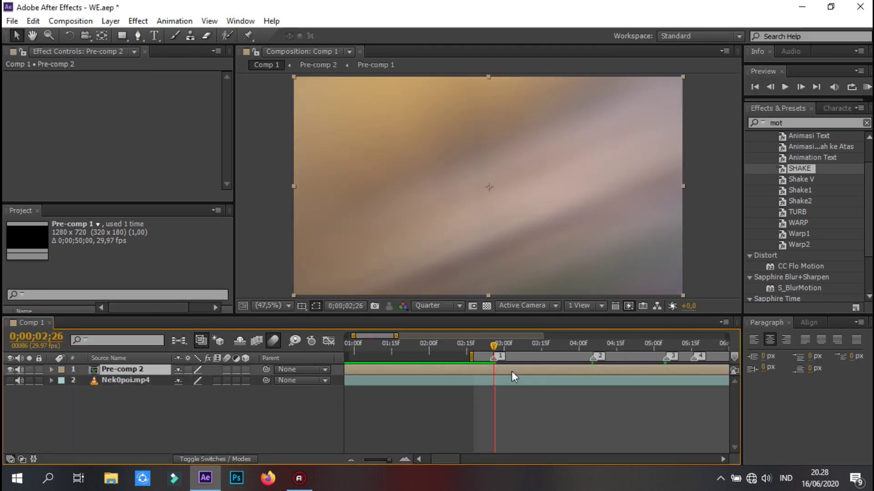
left_click(868, 87)
Grade Pre-comp 2 with Magic Bullet Looks using the cacao v2 look and Grad Exposure.
left_click(747, 127)
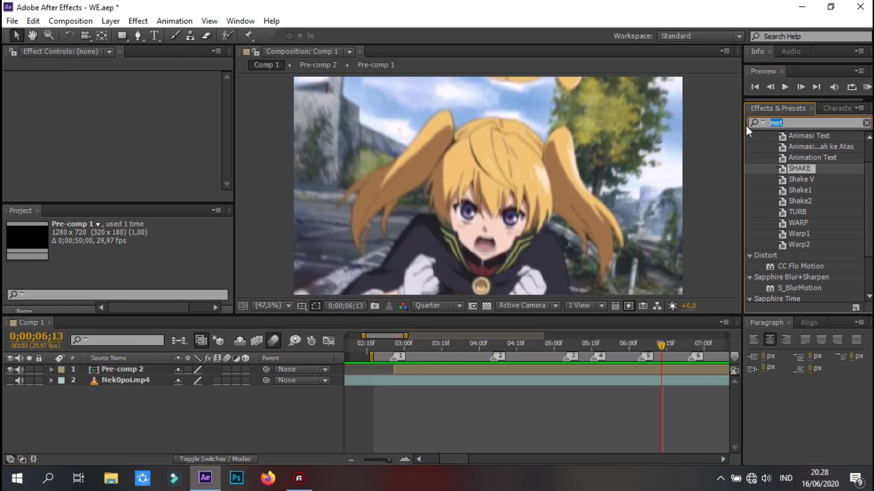
type("magi")
left_click_drag(808, 147, 651, 369)
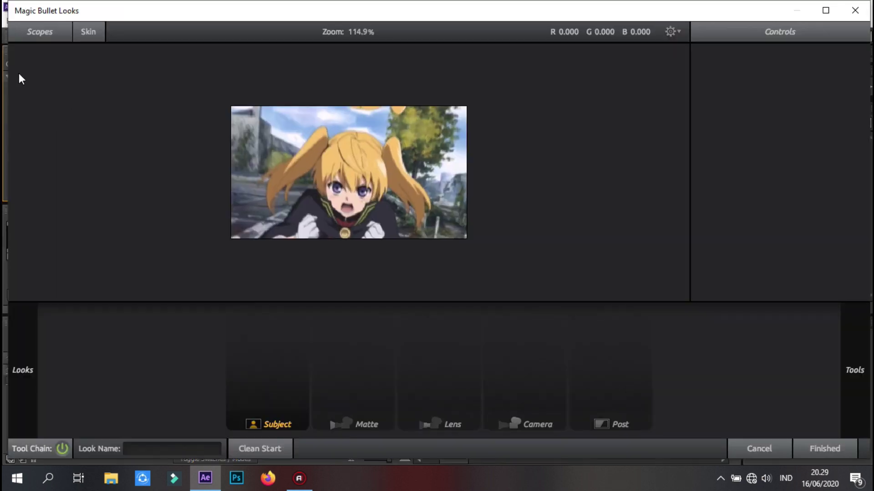
mouse_move(18, 73)
left_click(63, 104)
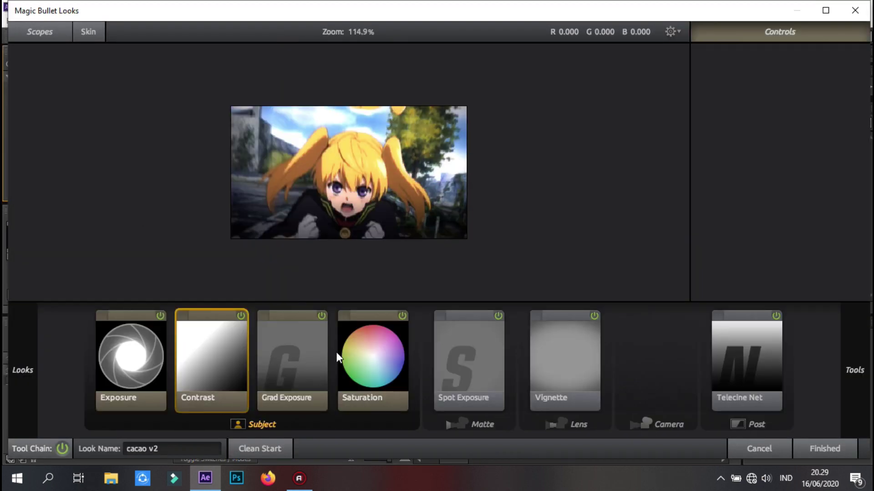
left_click(321, 357)
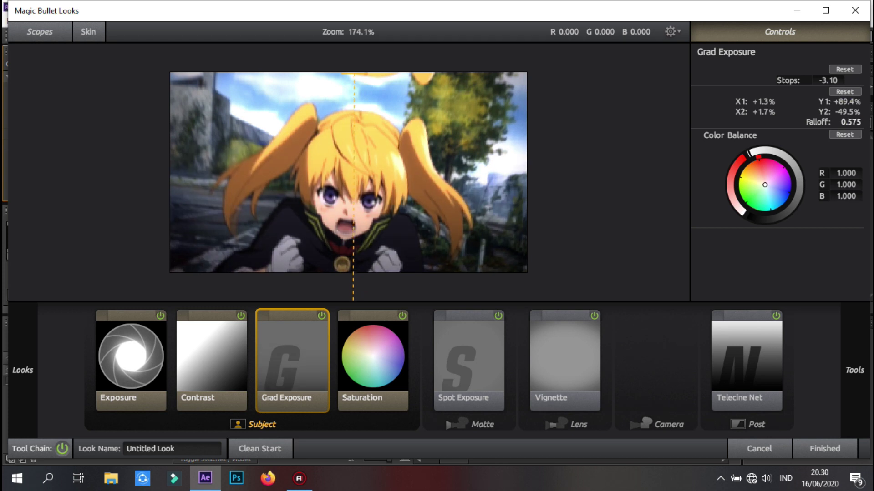
left_click(825, 449)
left_click(816, 86)
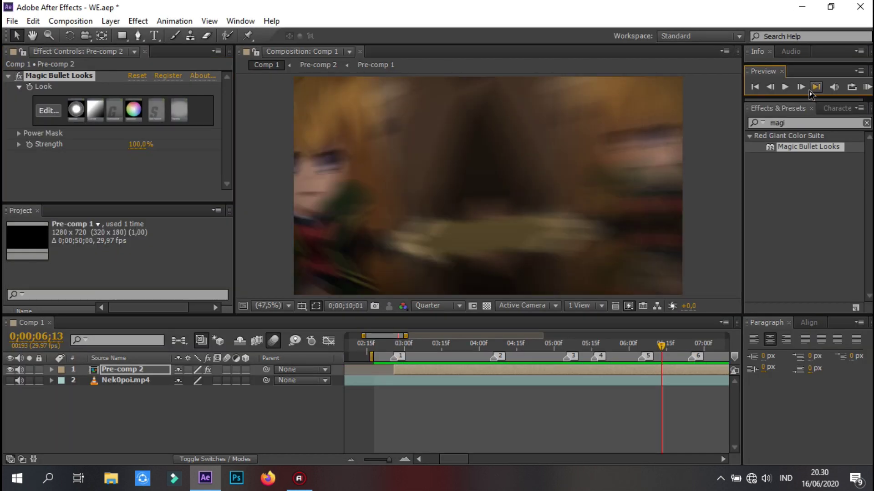
Stop the preview to search for the S_FilmDamage effect.
left_click(767, 123)
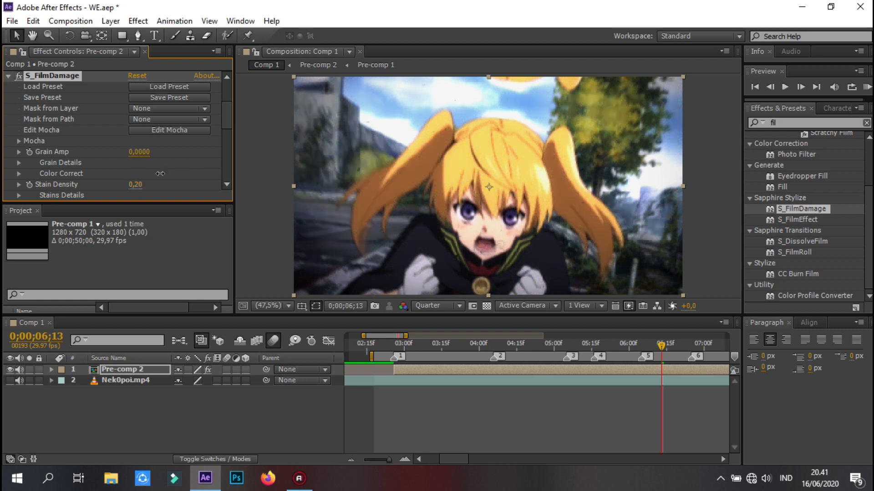
Set S_FilmDamage Vignette Darkness to 0.25, preview the result, and save the project.
scroll(154, 172, "down", 6)
left_click_drag(139, 149, 153, 149)
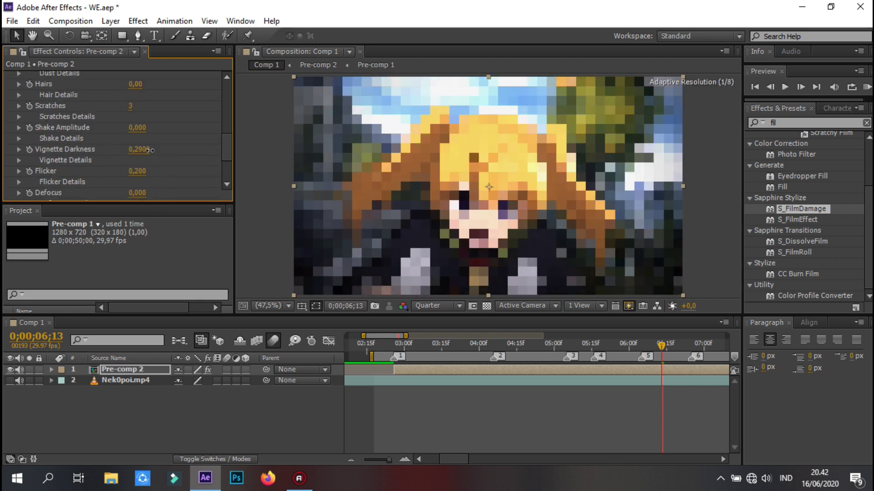
left_click(867, 87)
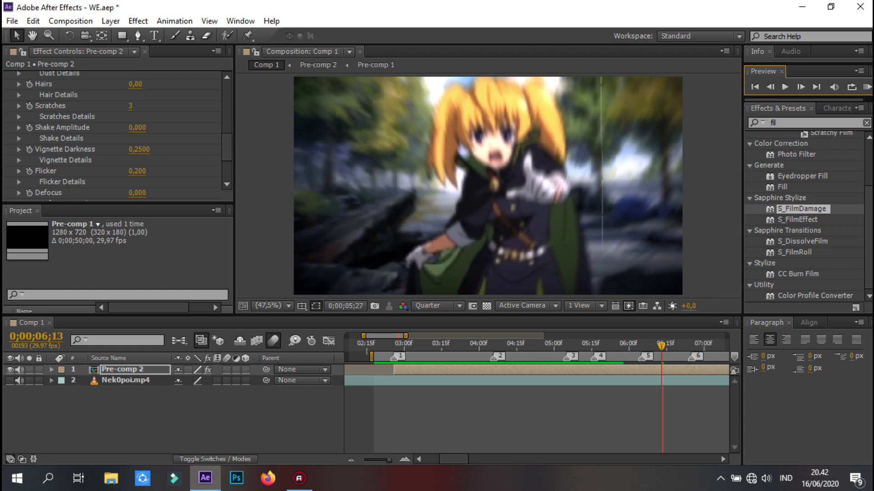
key("ctrl+s")
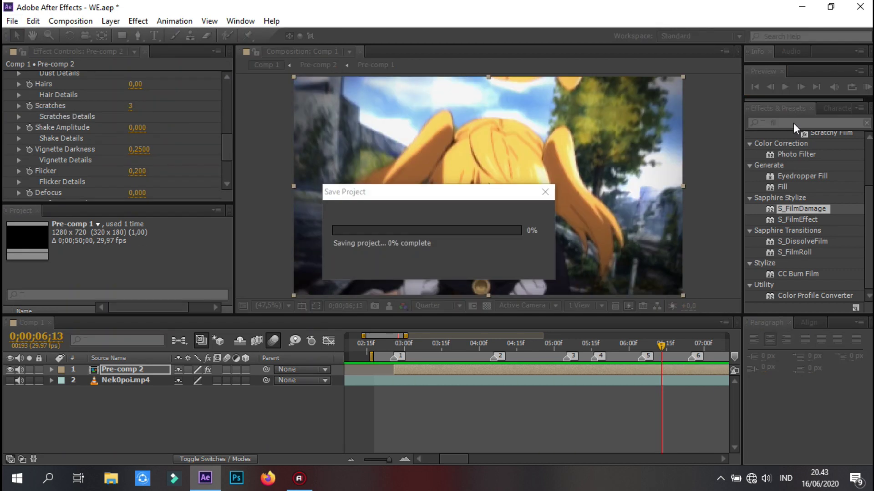
double_click(793, 123)
Apply RSMB Pro to Pre-comp 2 with motion blur Sensitivity 1.
type("rsmb")
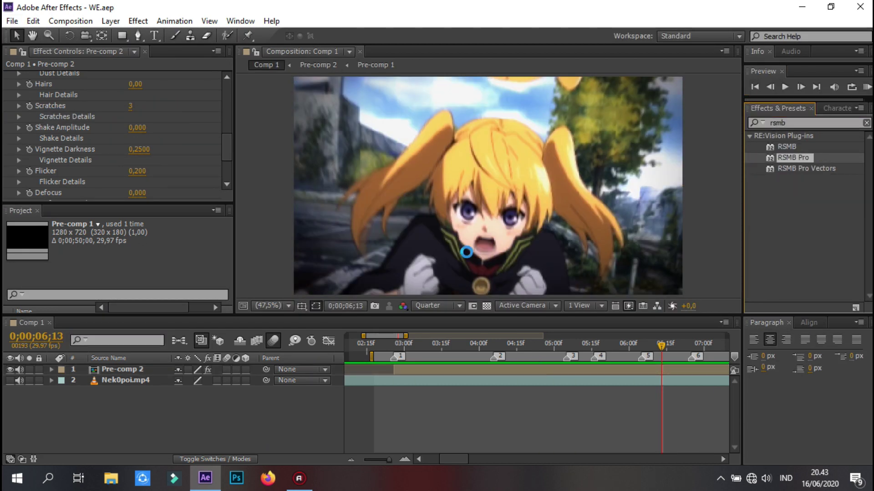
left_click(137, 142)
type("1")
key("Return")
Add a black solid letterbox with CC Jaws Completion 88% and preview the comp.
right_click(207, 398)
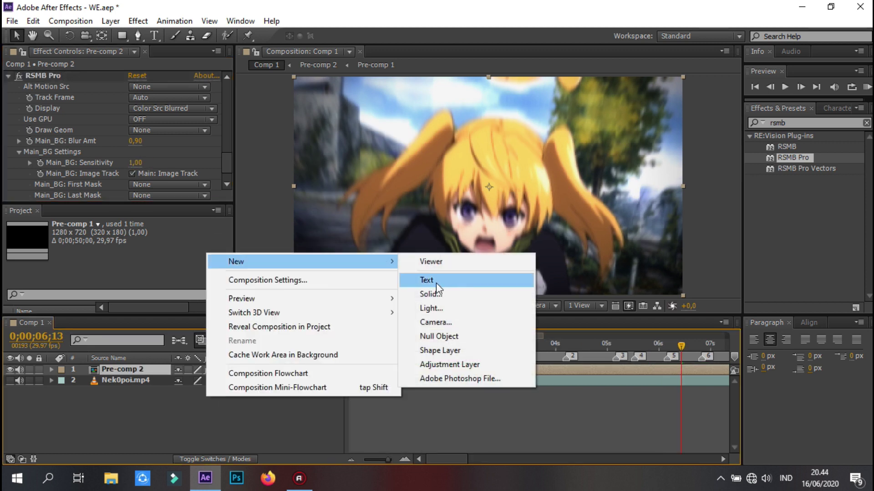
left_click(436, 306)
left_click(475, 352)
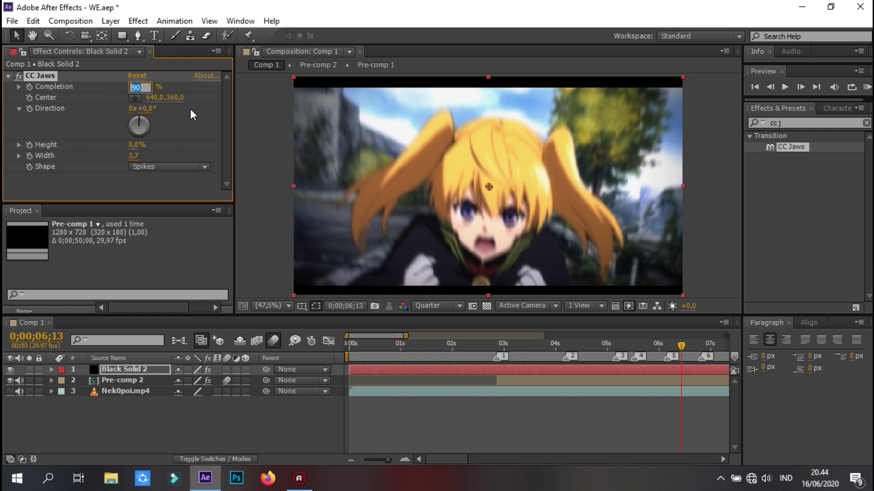
type("83")
key("Return")
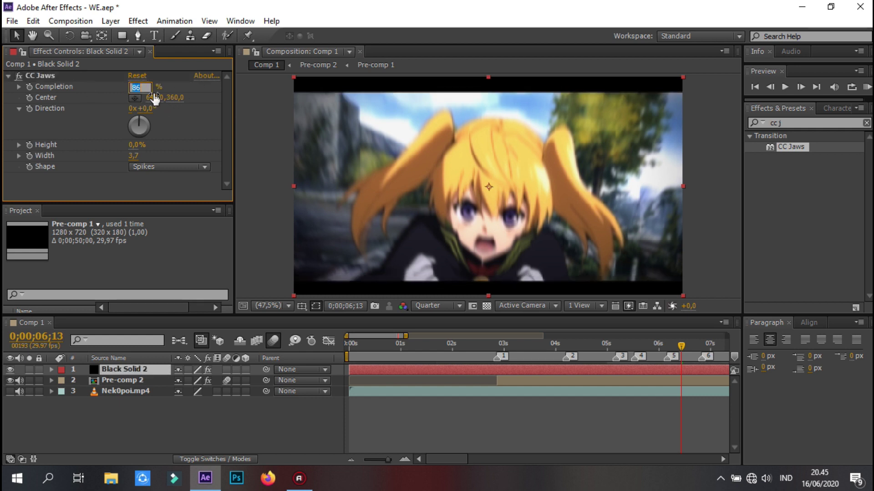
left_click(866, 88)
left_click(866, 89)
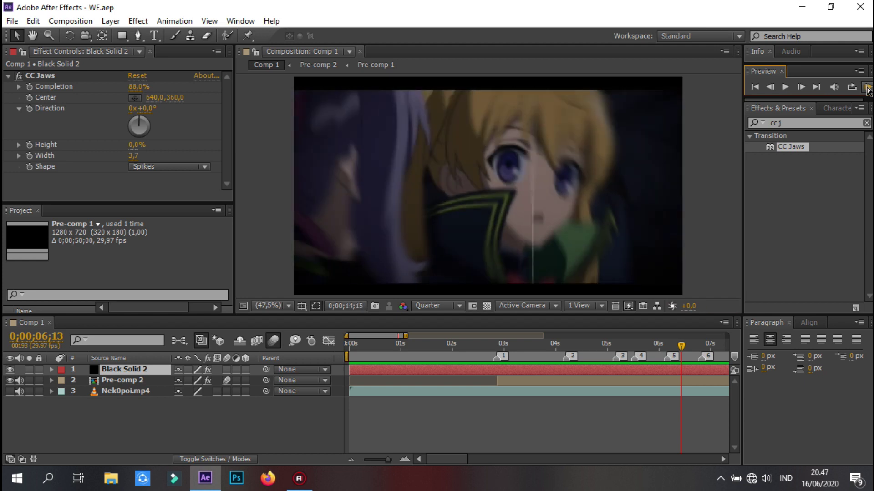
left_click(867, 88)
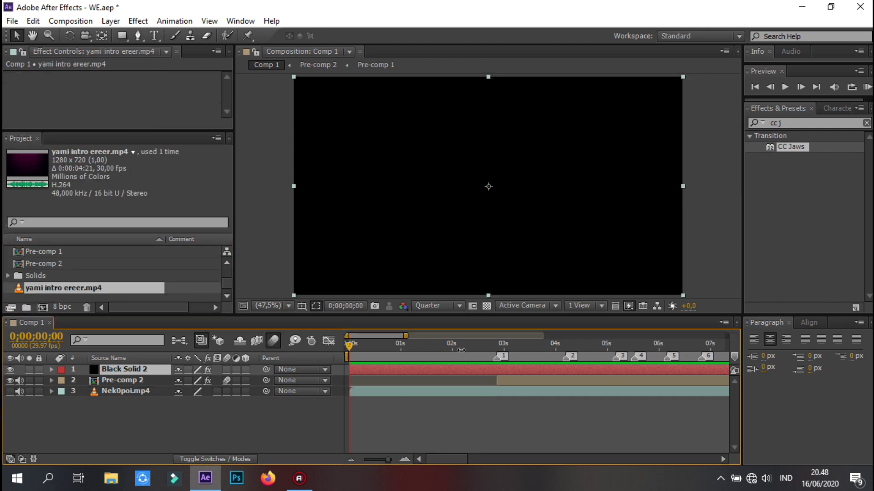
Place the yami intro clip into Comp 1 and preview the opening.
left_click_drag(63, 287, 487, 186)
left_click(487, 346)
key("space")
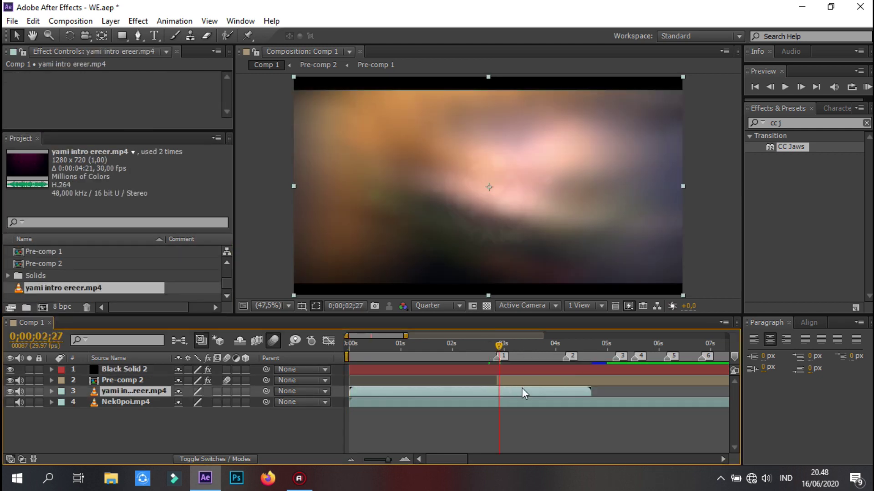
left_click(867, 88)
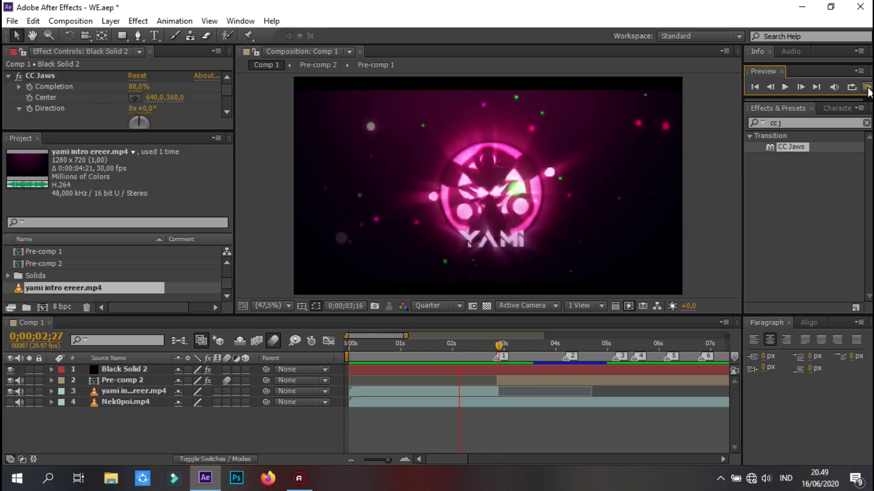
key("space")
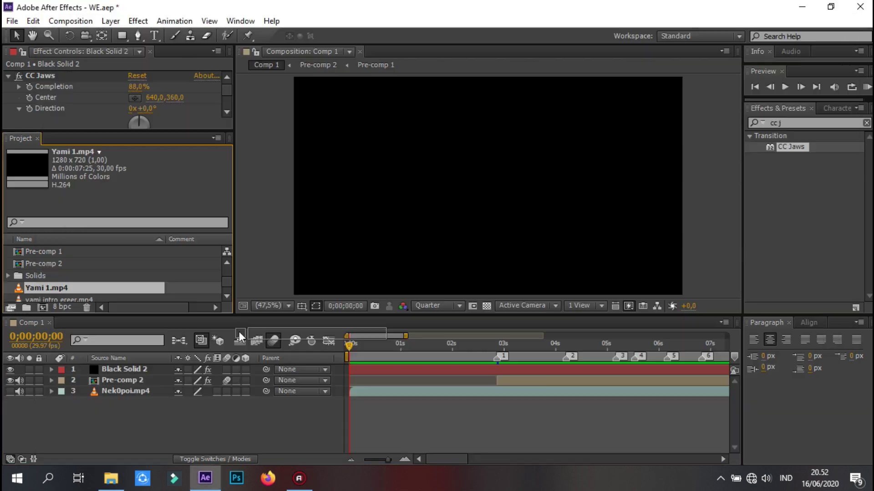
left_click(866, 86)
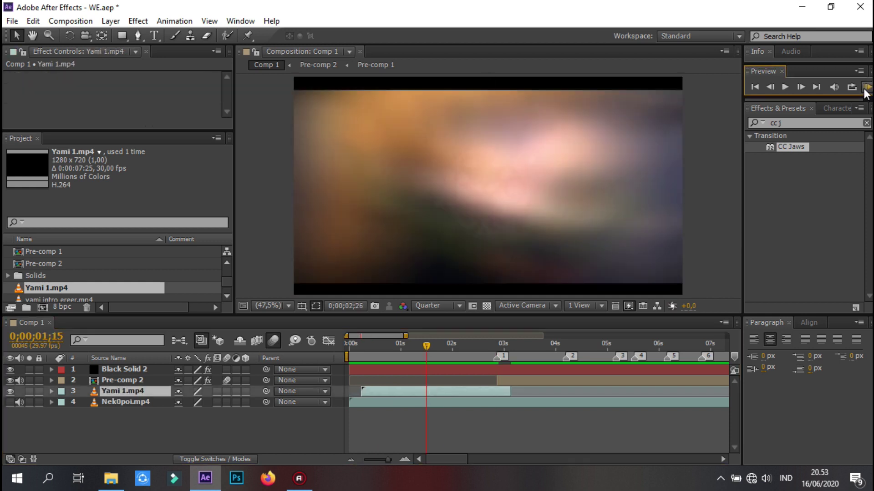
Reveal the anime clip's audio waveform at 1;19 and begin importing another intro clip.
left_click(51, 402)
left_click(434, 351)
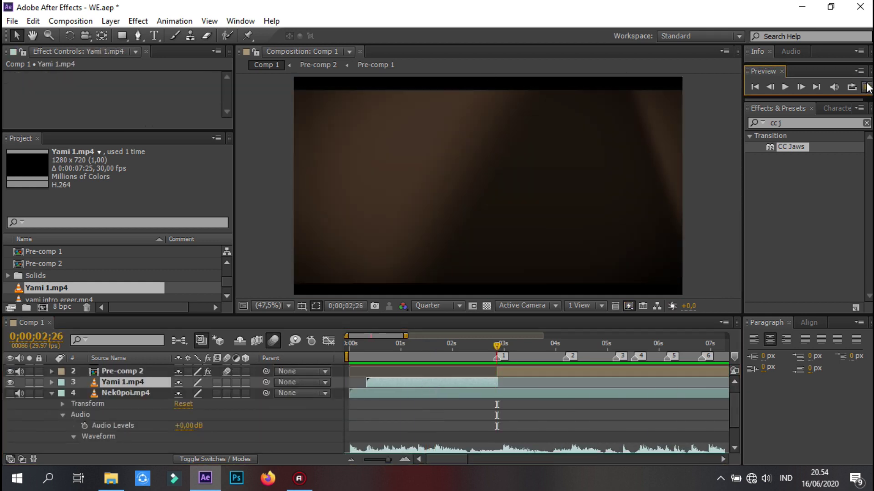
left_click(13, 21)
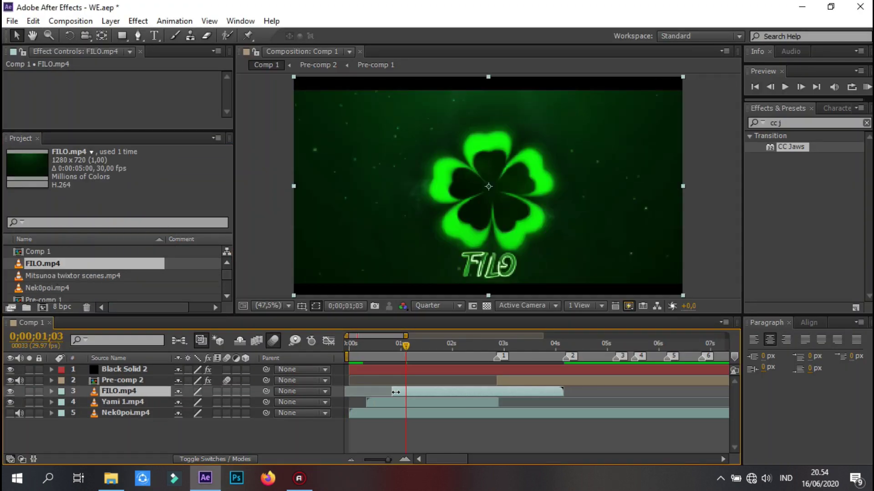
Move FILO to the timeline start and apply Change to Color, picking the source colour.
left_click_drag(396, 392, 353, 392)
key("t")
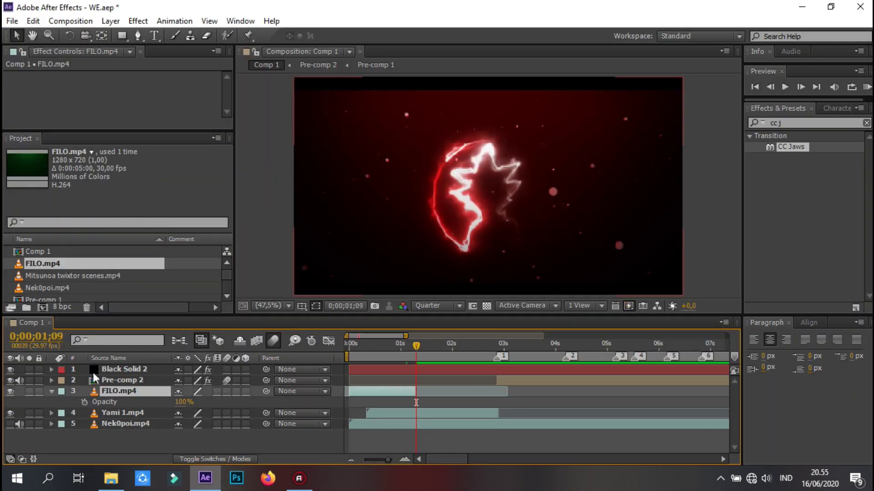
right_click(405, 391)
mouse_move(478, 215)
mouse_move(585, 162)
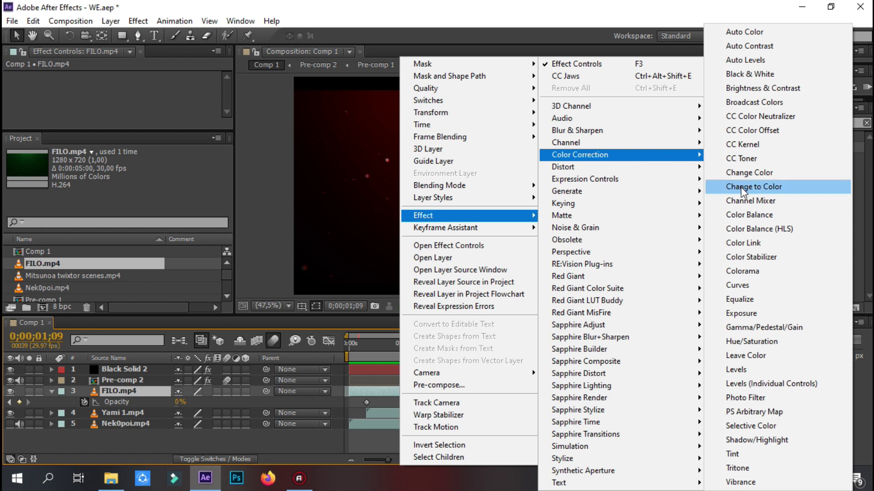
left_click(739, 133)
left_click(135, 87)
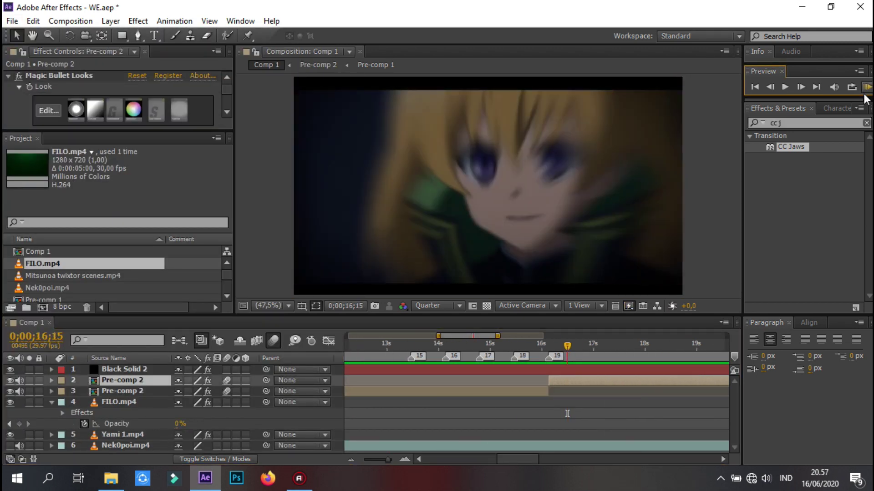
Trim the footage near 24 seconds and add Komtid.mp4 near 23 seconds.
left_click(524, 346)
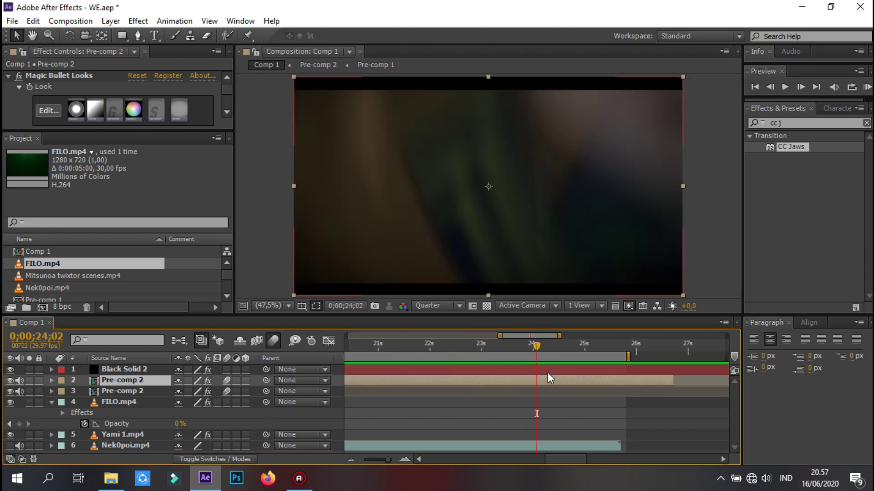
key("ctrl+z")
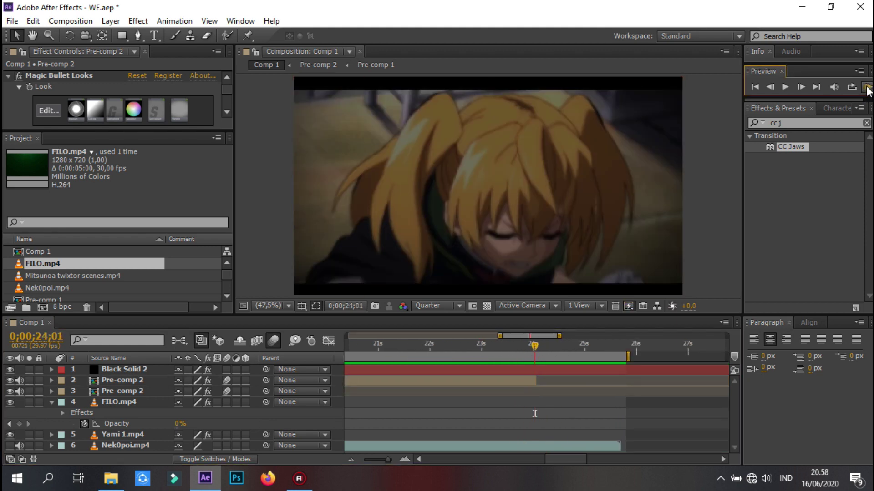
key("alt+Tab")
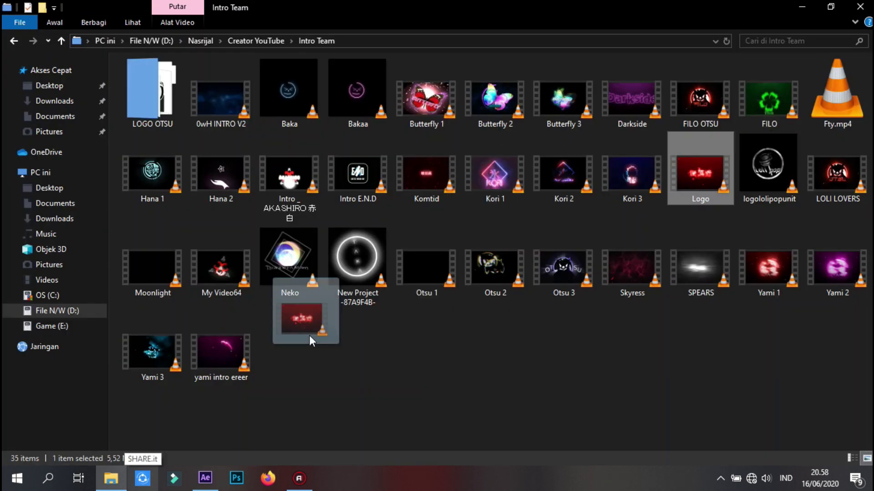
left_click_drag(696, 168, 535, 392)
key("ctrl+z")
key("alt+Tab")
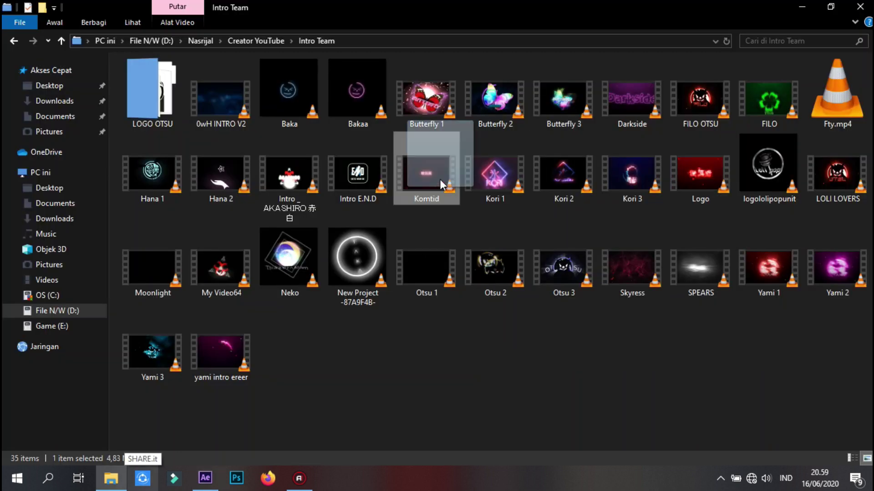
left_click_drag(440, 185, 473, 388)
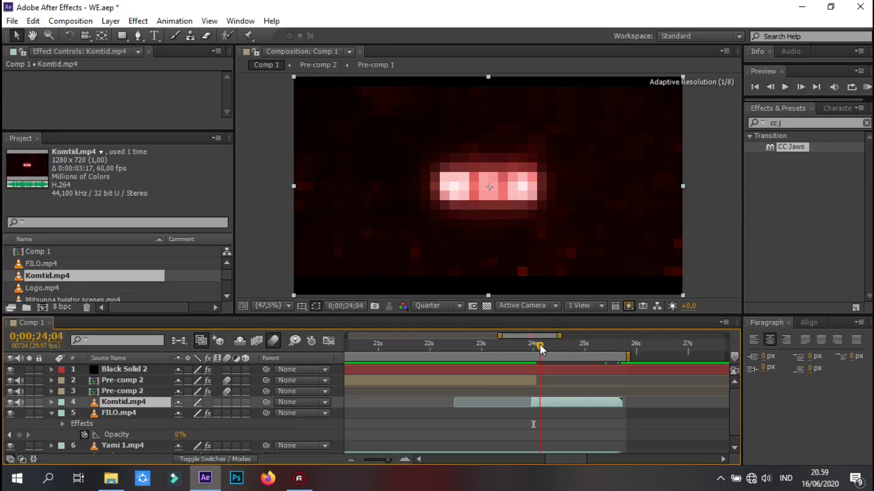
Paste Change to Color onto Komtid.mp4 and preview the flash transition.
key("ctrl+v")
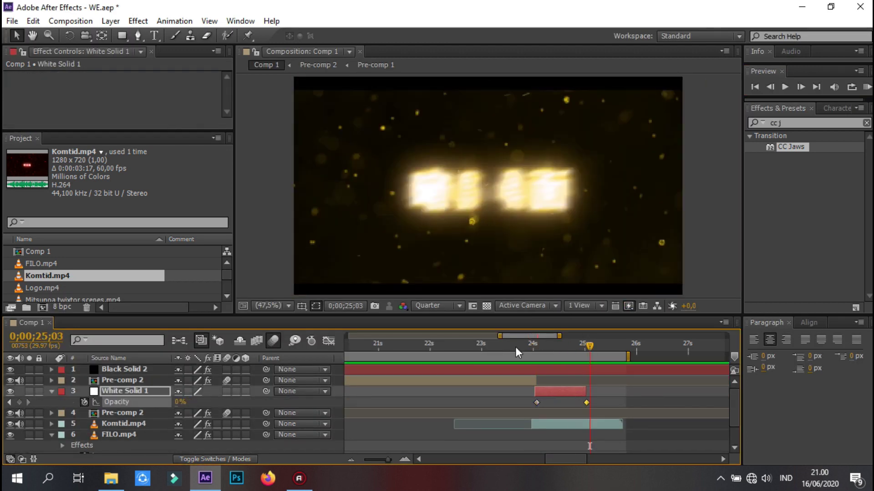
left_click(867, 87)
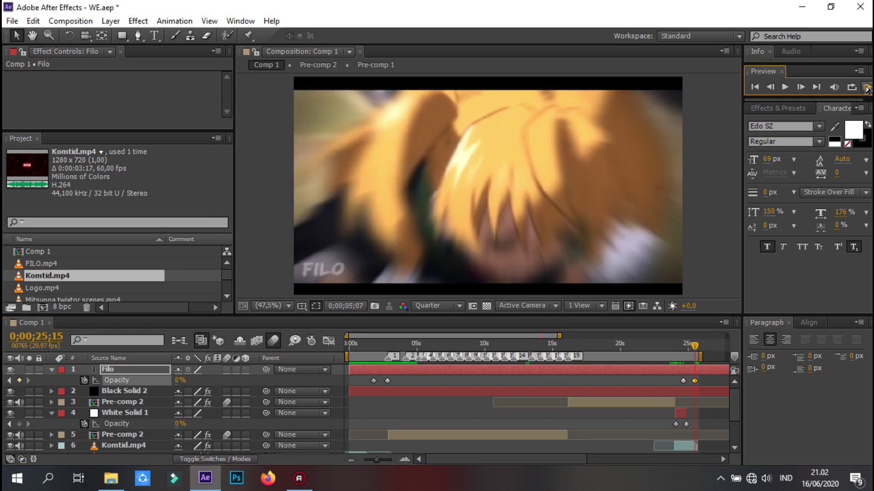
Switch the Filo title to Segoe Print, save, and preview from the first frame.
left_click(790, 126)
key("Down")
key("ctrl+s")
left_click(867, 87)
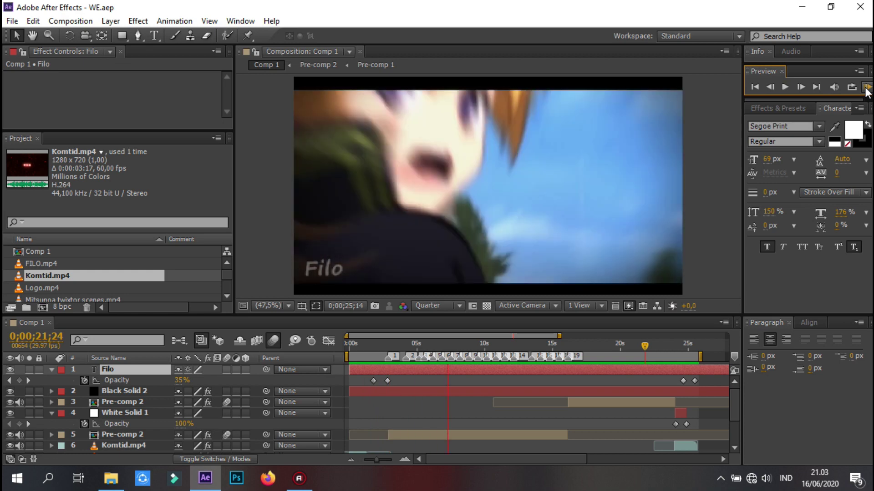
left_click(555, 326)
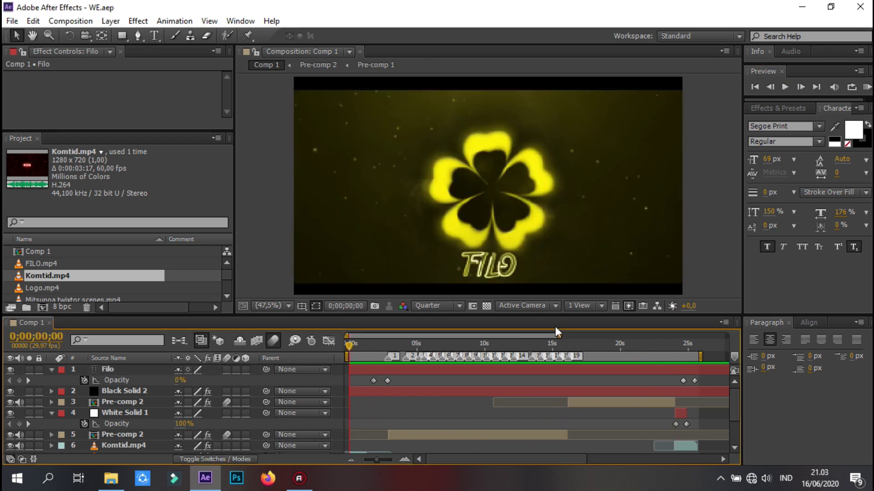